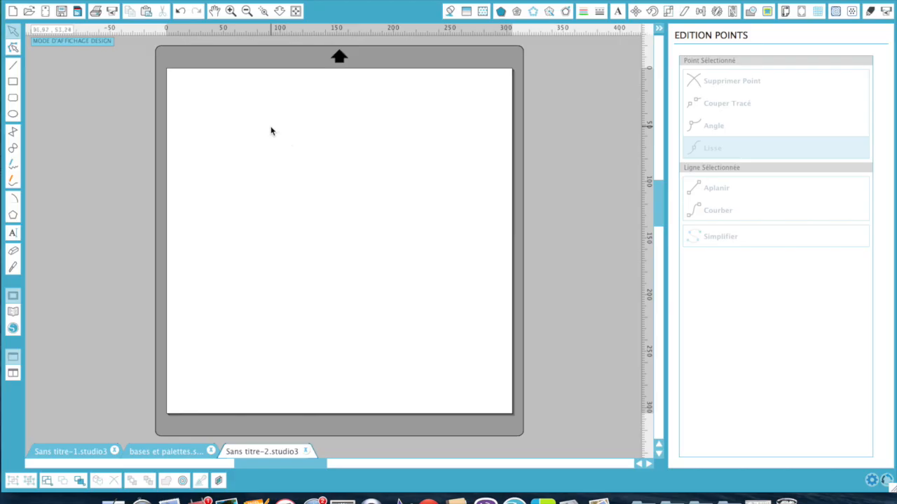
- Draw a pentagon on the mat with the Polygon tool, deleting an accidental second one
{"action": "left_click", "coordinate": [13, 218]}
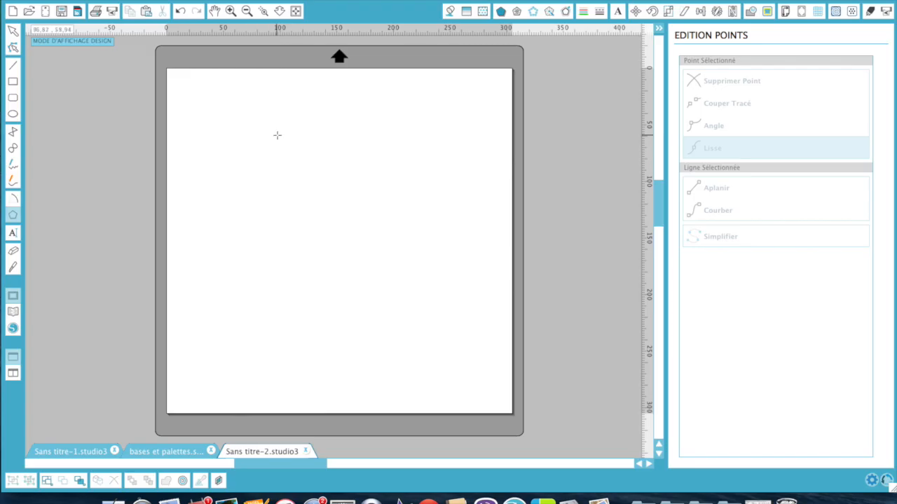
{"action": "left_click_drag", "start_coordinate": [277, 135], "coordinate": [302, 227]}
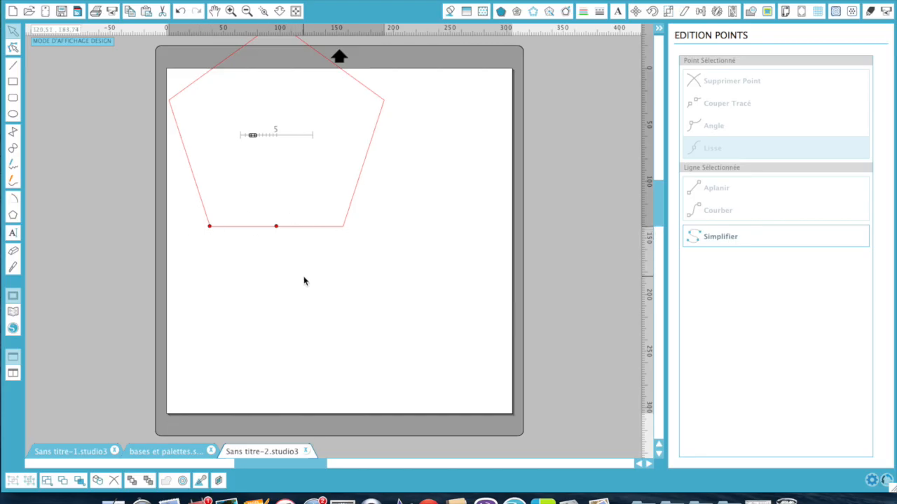
{"action": "left_click", "coordinate": [12, 213]}
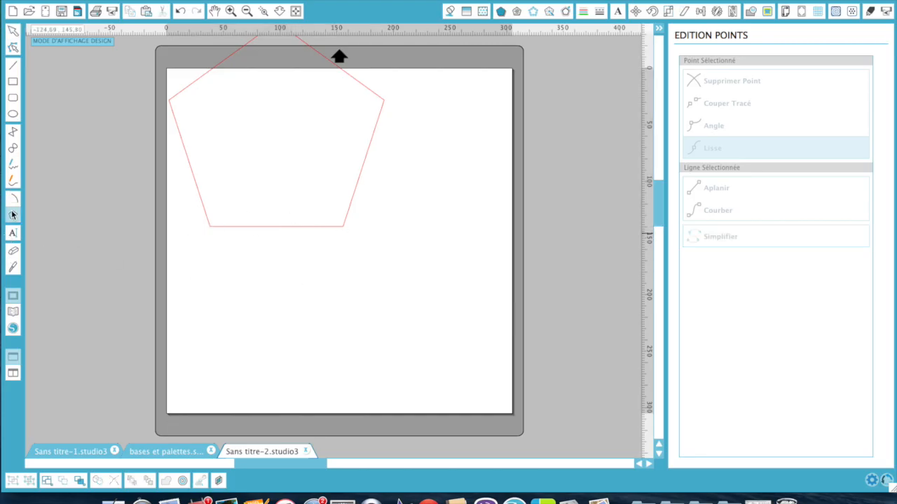
{"action": "left_click_drag", "start_coordinate": [281, 269], "coordinate": [277, 343]}
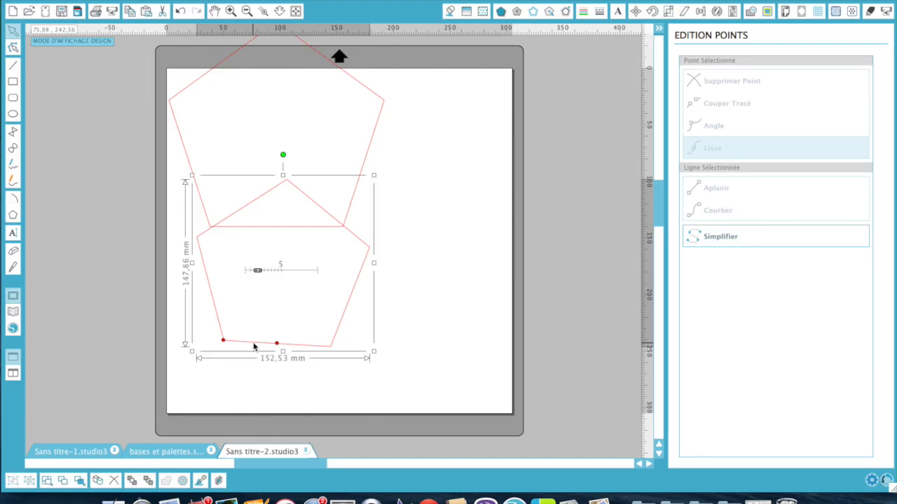
{"action": "key", "text": "Delete"}
- Centre the pentagon on the mat and resize it to about 150.52 × 143.15 mm
{"action": "left_click_drag", "start_coordinate": [207, 77], "coordinate": [260, 190]}
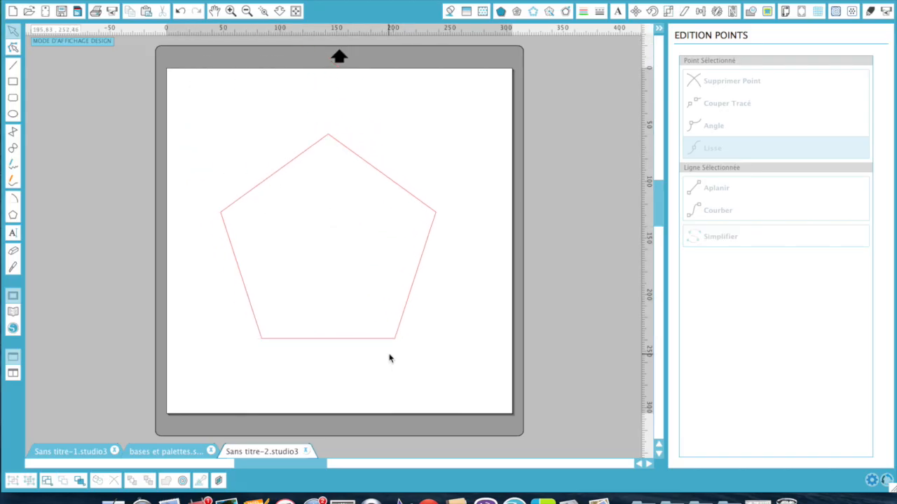
{"action": "left_click", "coordinate": [391, 339]}
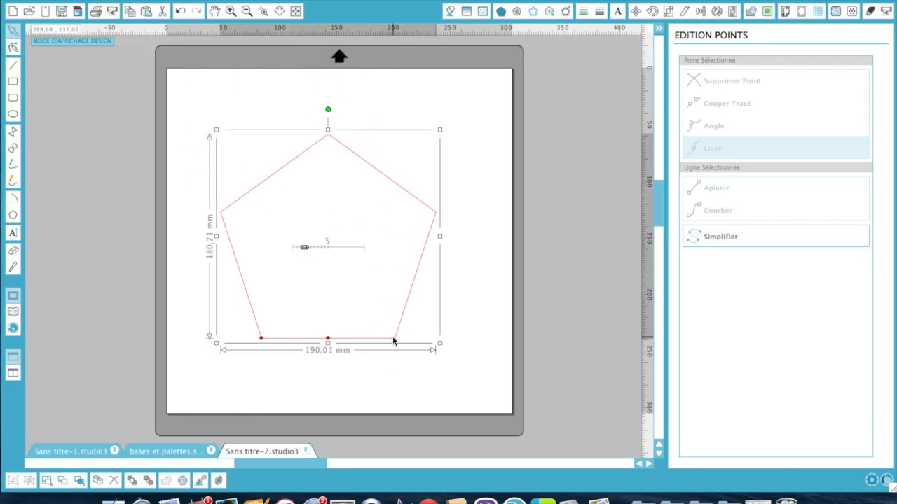
{"action": "left_click_drag", "start_coordinate": [440, 342], "coordinate": [395, 302]}
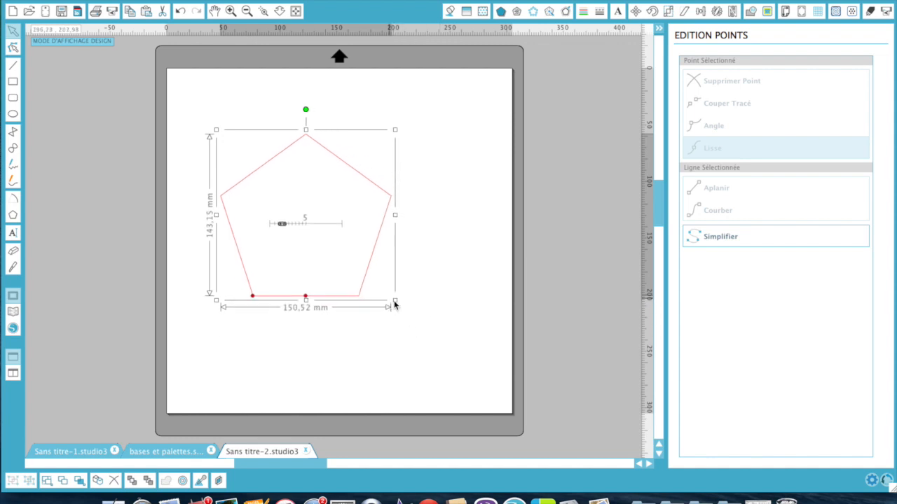
{"action": "left_click", "coordinate": [13, 66]}
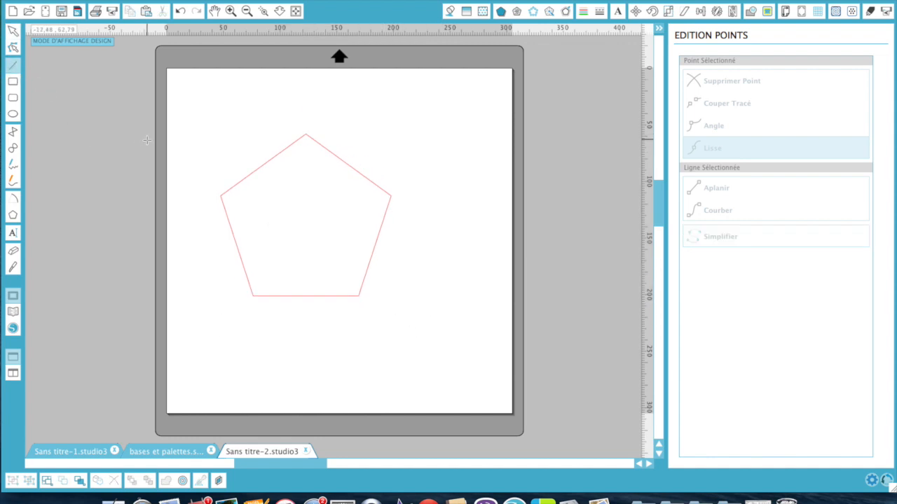
- Draw the first two diagonals: top to bottom-left corner, and left to right corner
{"action": "left_click", "coordinate": [304, 133]}
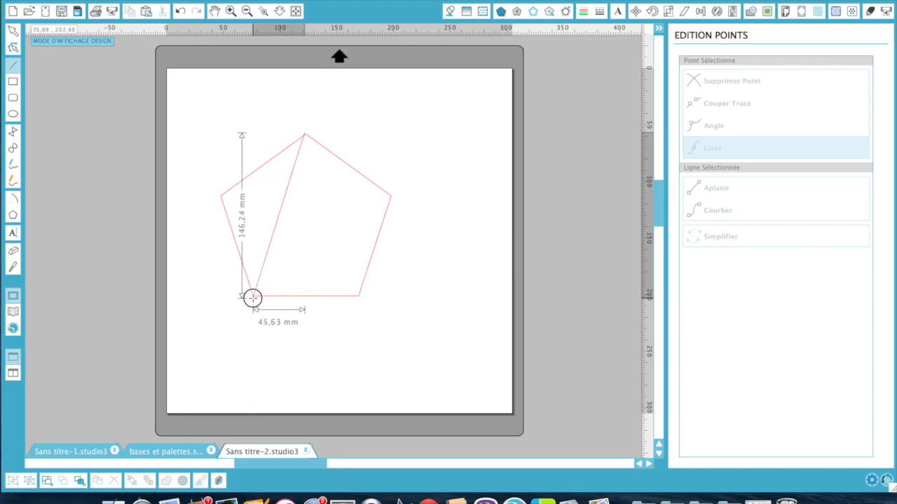
{"action": "left_click", "coordinate": [253, 298]}
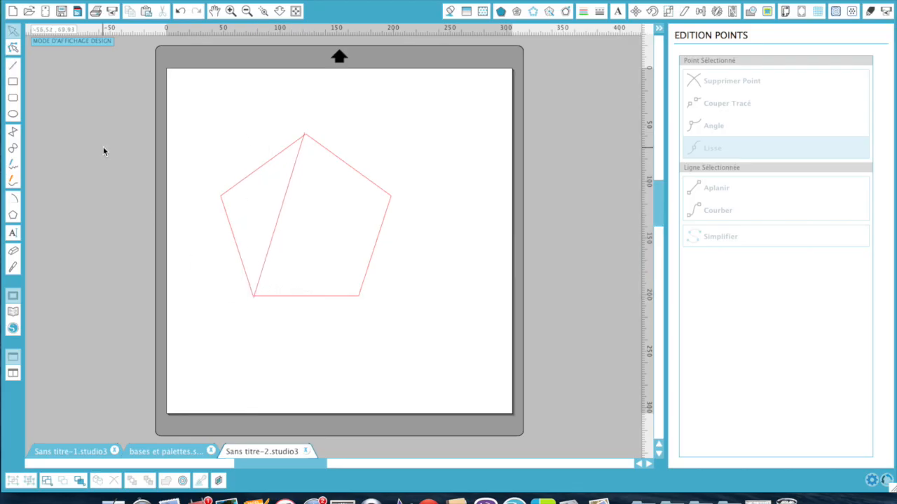
{"action": "left_click", "coordinate": [12, 67]}
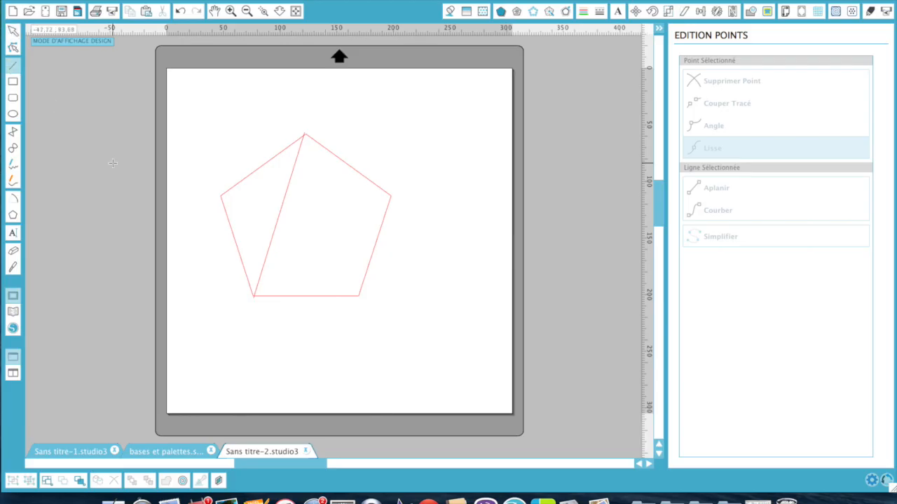
{"action": "left_click", "coordinate": [220, 197]}
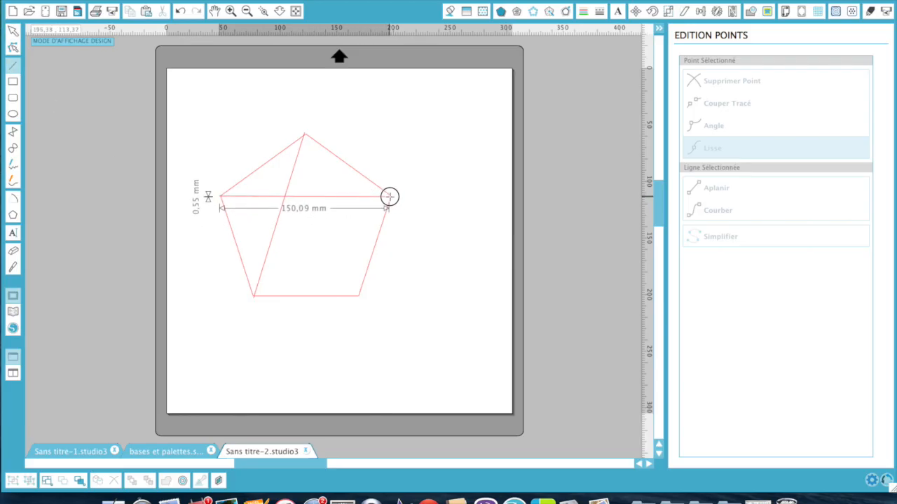
{"action": "left_click", "coordinate": [388, 197]}
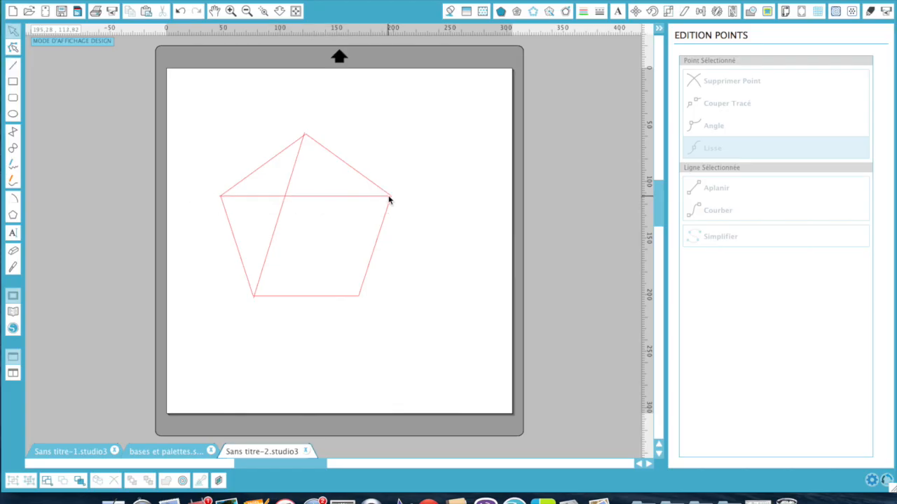
{"action": "left_click", "coordinate": [13, 66]}
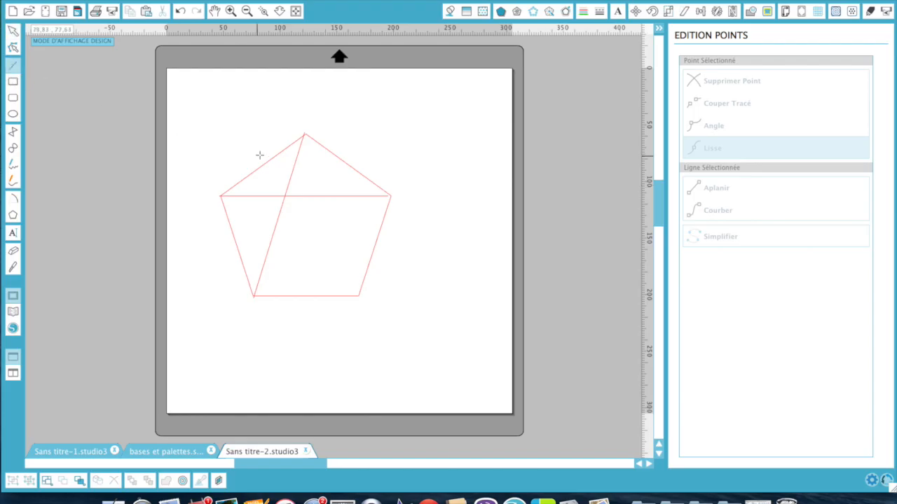
- Draw the last three diagonals: top to bottom-right, left to bottom-right, right to bottom-left
{"action": "left_click", "coordinate": [305, 135]}
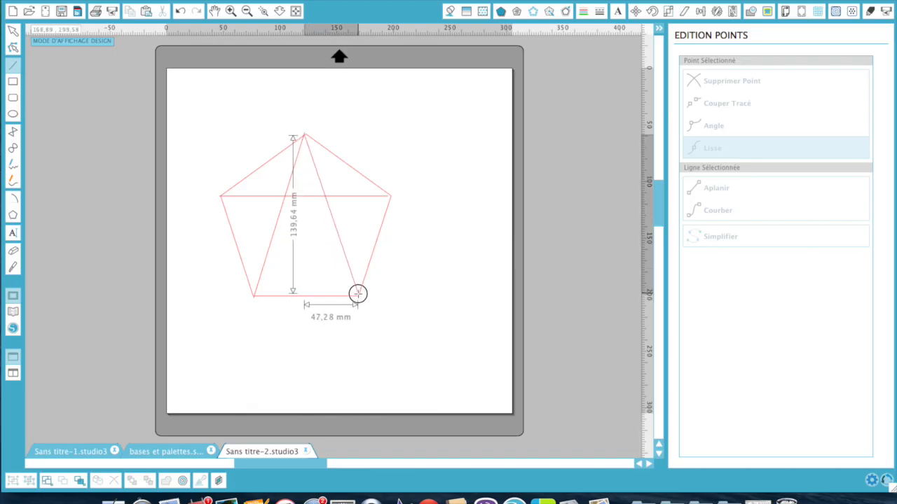
{"action": "left_click", "coordinate": [358, 295]}
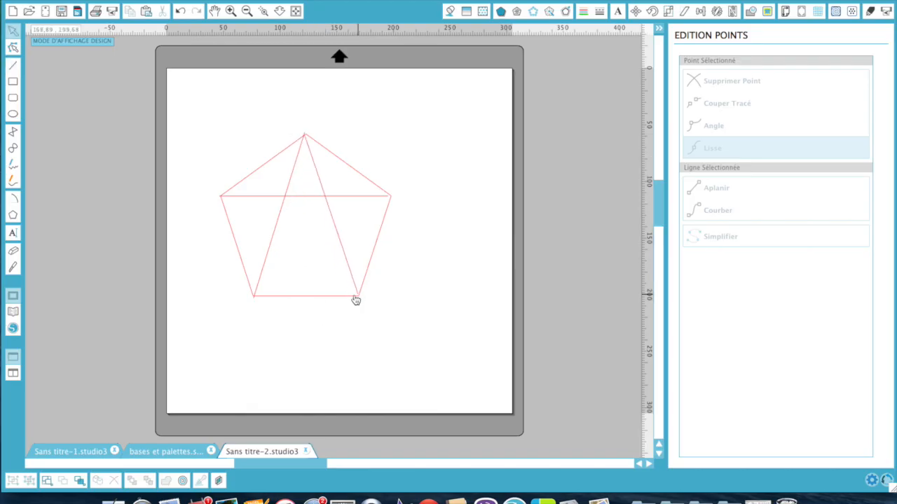
{"action": "left_click", "coordinate": [12, 67]}
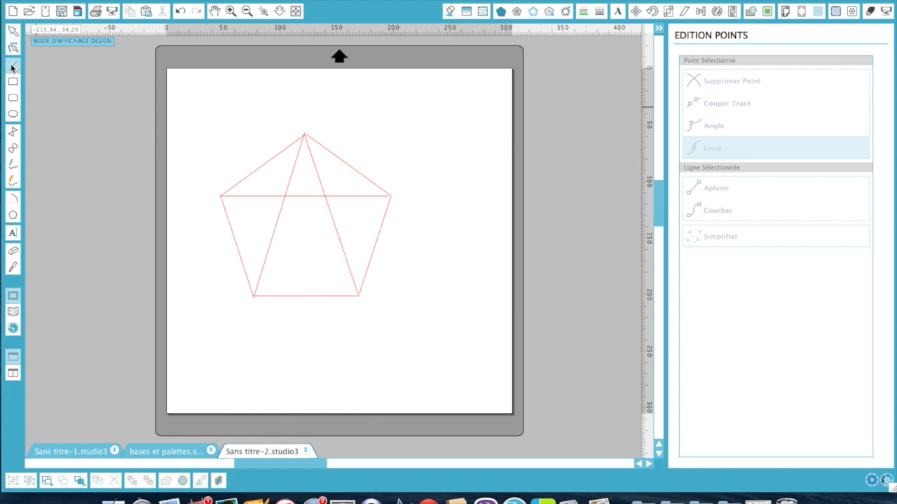
{"action": "left_click", "coordinate": [220, 197]}
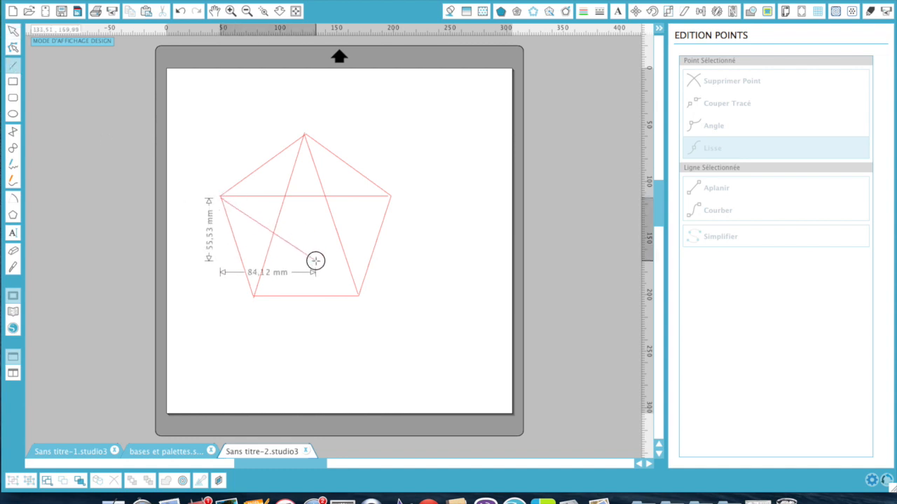
{"action": "left_click", "coordinate": [358, 295]}
{"action": "left_click", "coordinate": [12, 67]}
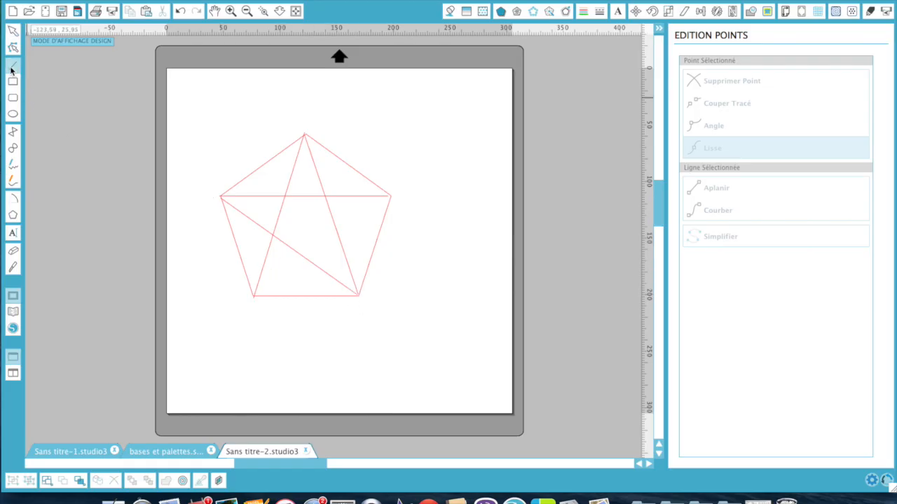
{"action": "left_click", "coordinate": [390, 197]}
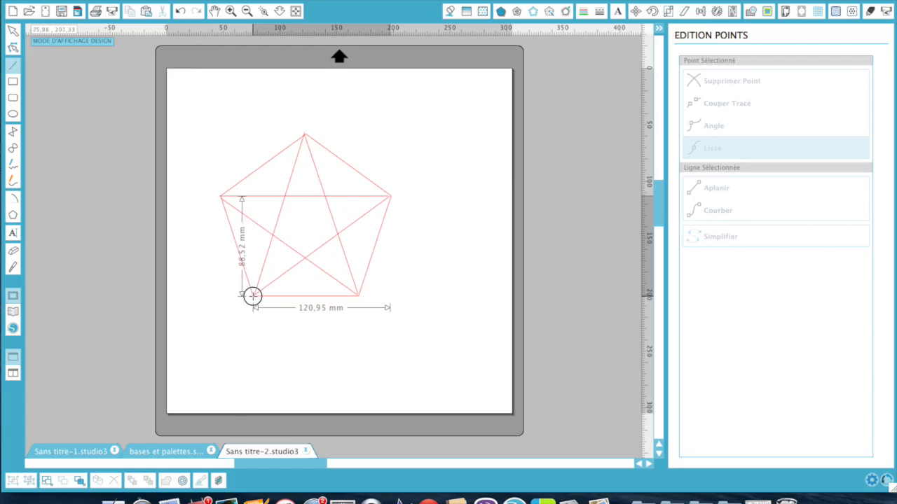
{"action": "left_click", "coordinate": [253, 298]}
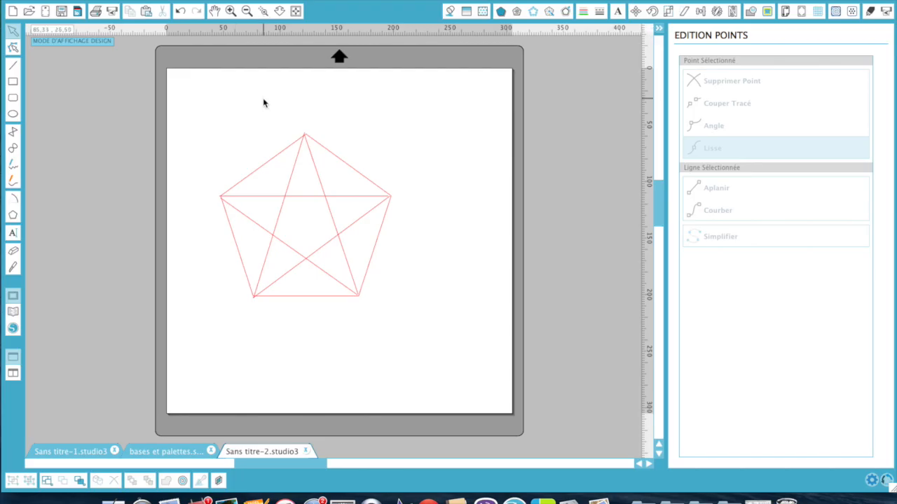
- Zoom in on the star and nudge the lines' top point so they meet there
{"action": "key", "text": "z"}
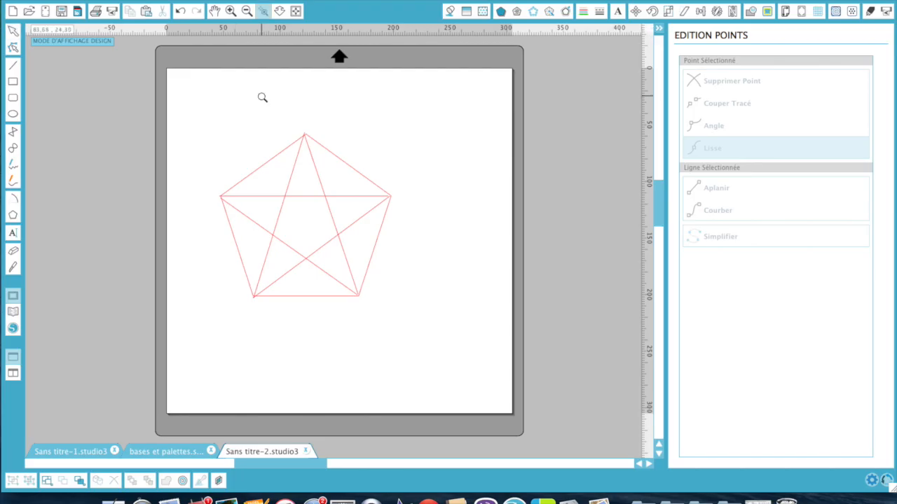
{"action": "left_click_drag", "start_coordinate": [261, 96], "coordinate": [352, 210]}
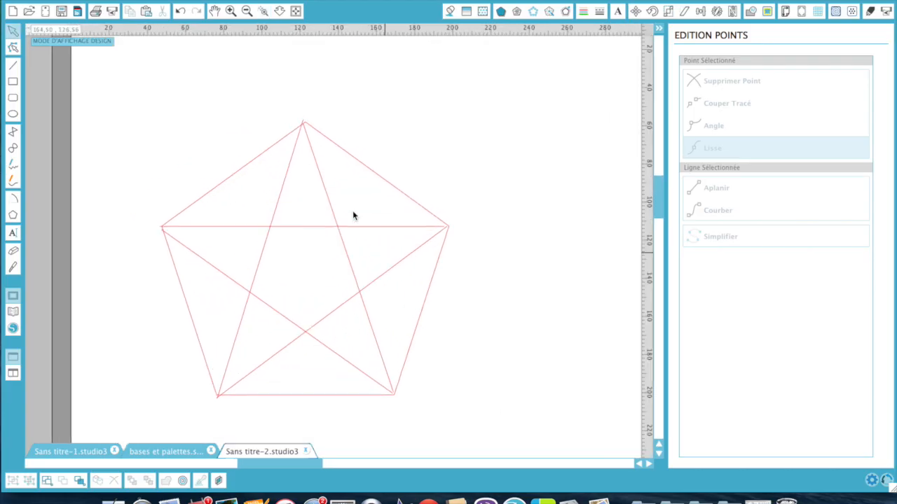
{"action": "double_click", "coordinate": [320, 207]}
{"action": "left_click_drag", "start_coordinate": [334, 171], "coordinate": [335, 174]}
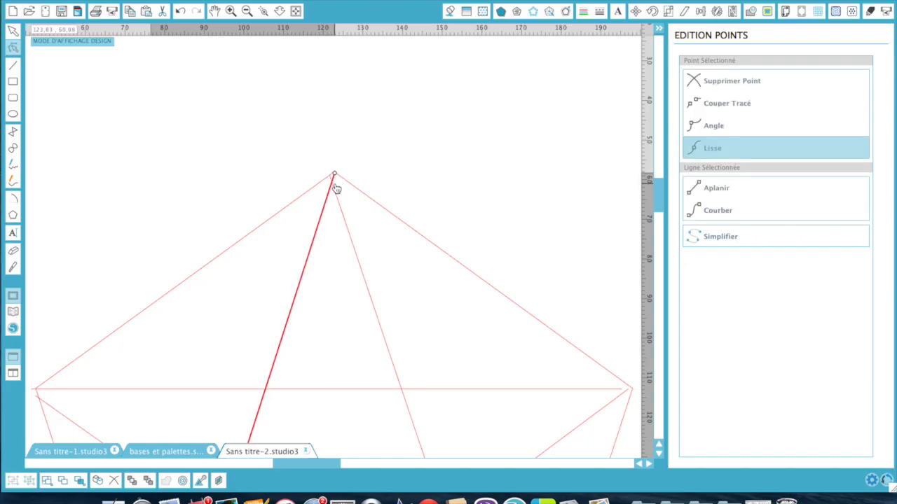
{"action": "left_click", "coordinate": [335, 187]}
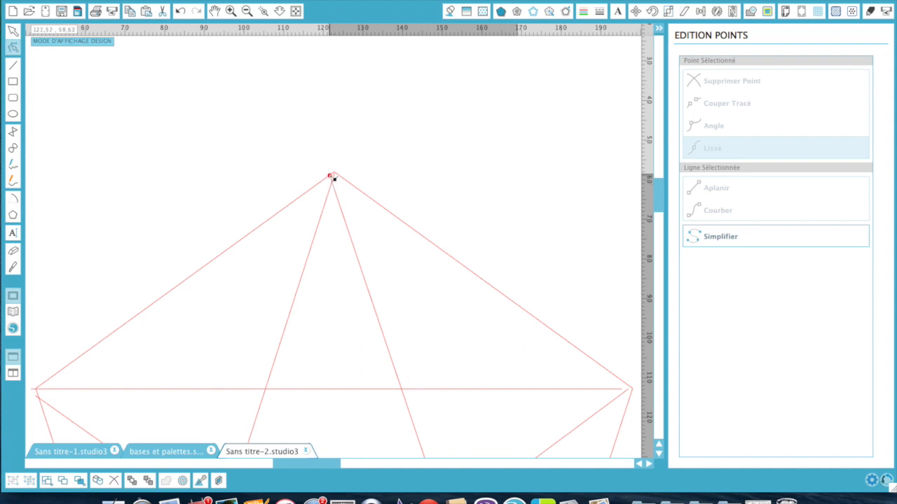
{"action": "left_click_drag", "start_coordinate": [334, 178], "coordinate": [337, 179]}
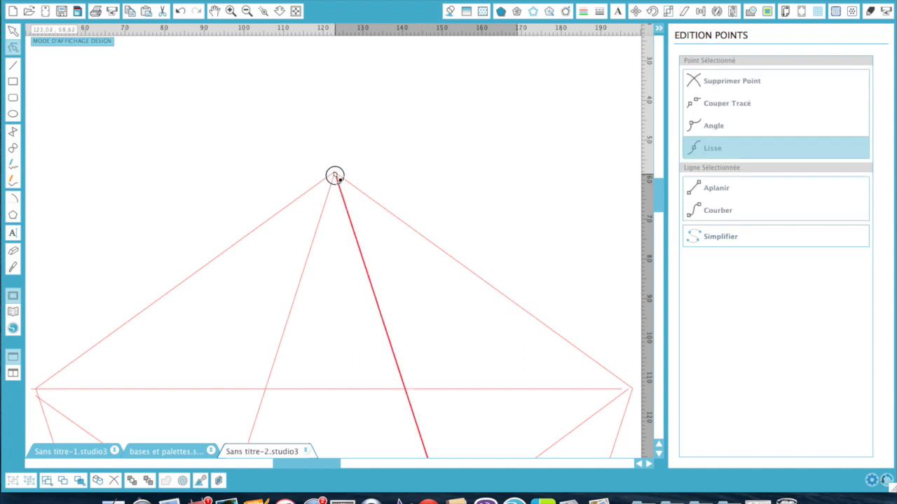
{"action": "scroll", "coordinate": [126, 364], "scroll_direction": "down", "scroll_amount": 5}
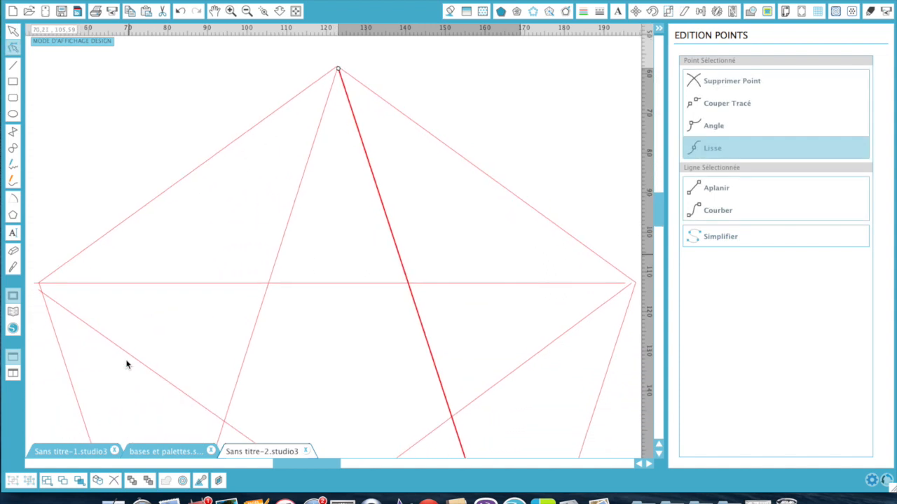
{"action": "double_click", "coordinate": [41, 292]}
- Snap the left ends of the diagonal and horizontal lines onto the pentagon's left corner
{"action": "double_click", "coordinate": [40, 287]}
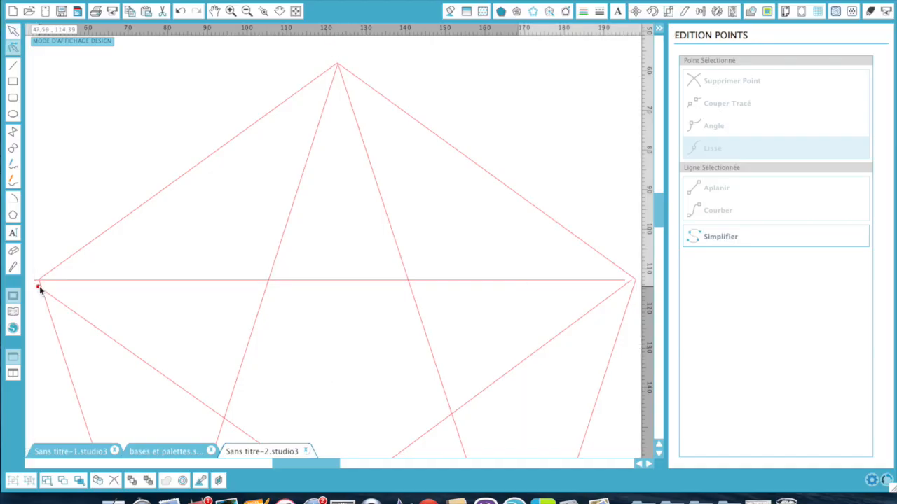
{"action": "left_click", "coordinate": [39, 285]}
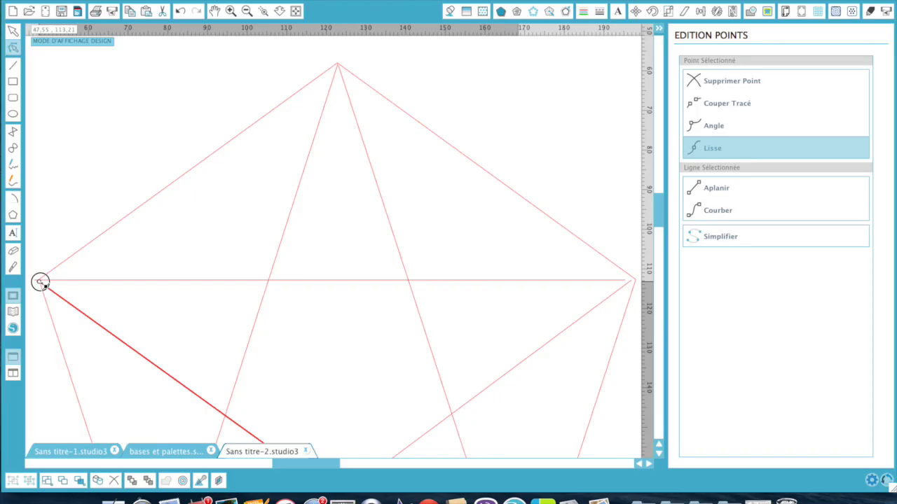
{"action": "double_click", "coordinate": [35, 280]}
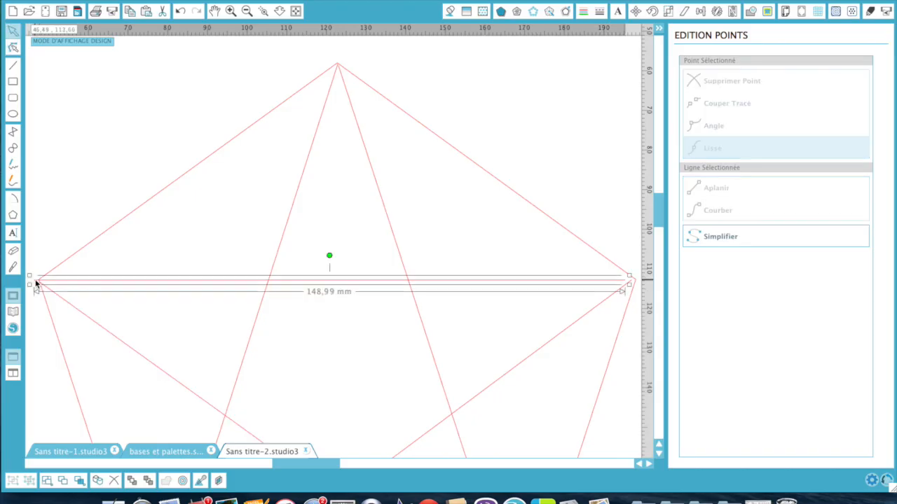
{"action": "left_click", "coordinate": [37, 282]}
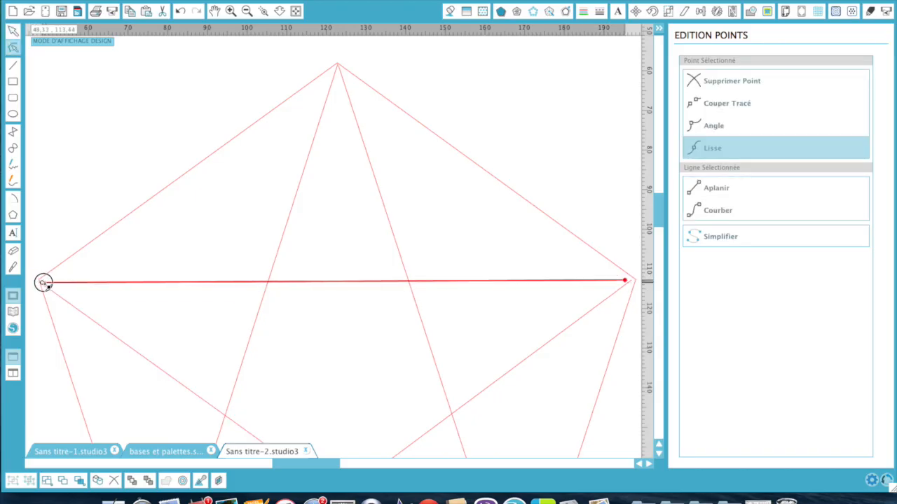
{"action": "left_click_drag", "start_coordinate": [43, 282], "coordinate": [40, 281]}
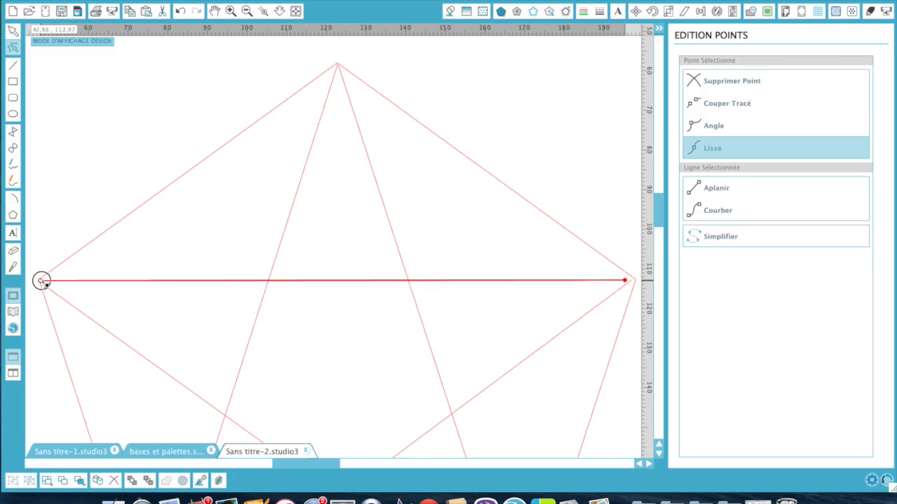
- Move the horizontal and right diagonal line ends onto the pentagon's right corner
{"action": "scroll", "coordinate": [323, 344], "scroll_direction": "right", "scroll_amount": 5}
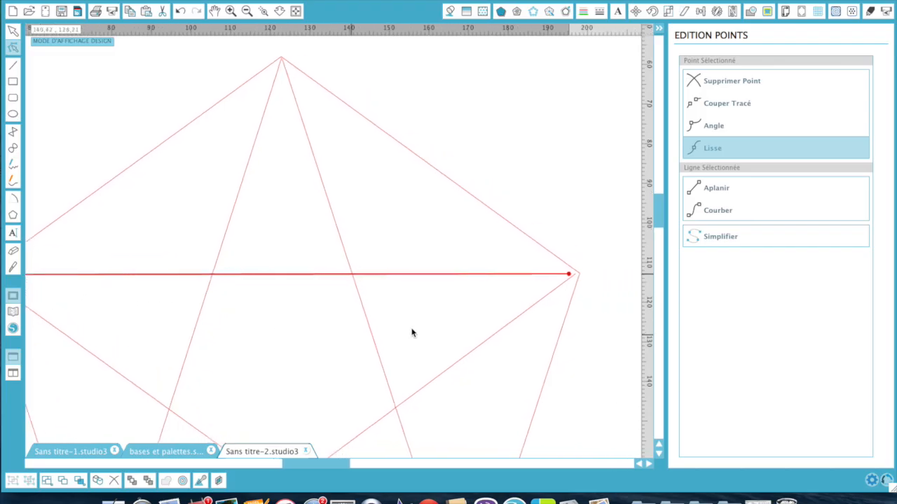
{"action": "left_click_drag", "start_coordinate": [560, 274], "coordinate": [568, 277]}
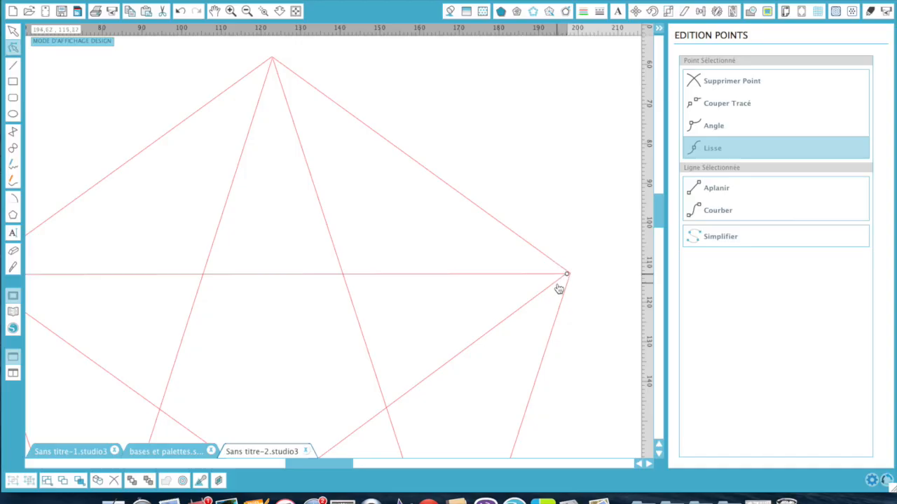
{"action": "double_click", "coordinate": [555, 284]}
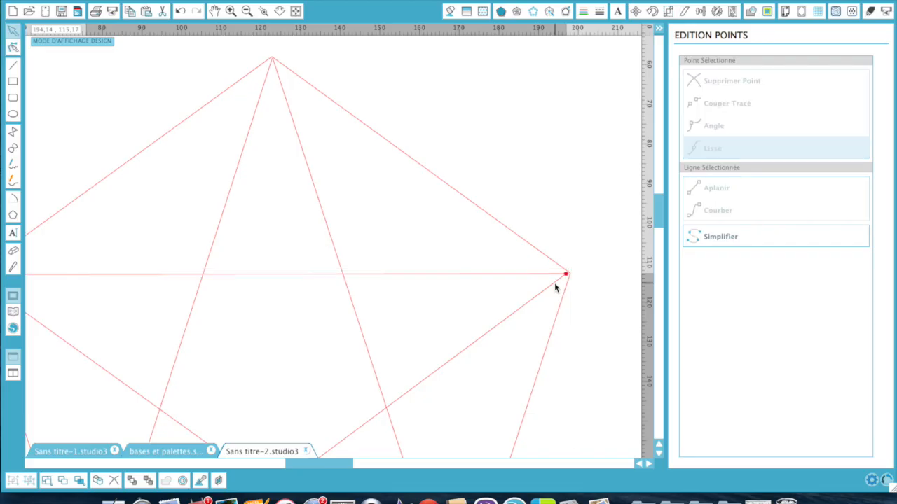
{"action": "left_click", "coordinate": [569, 276]}
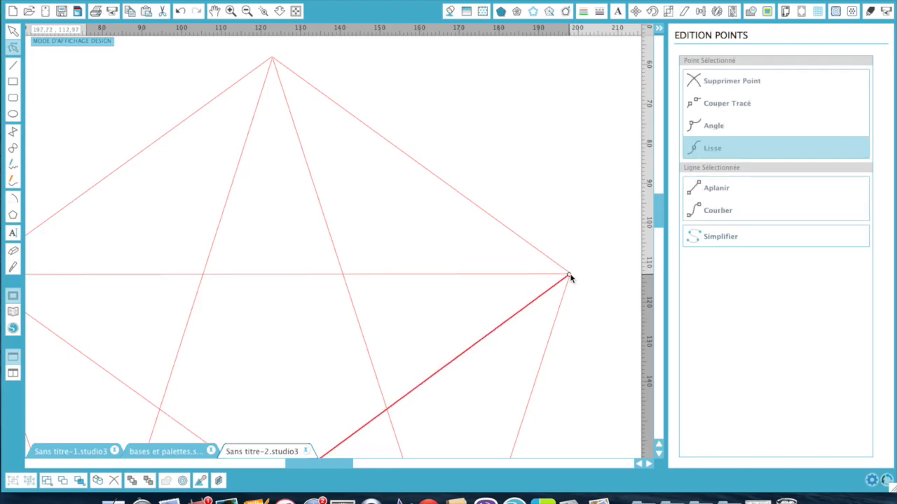
{"action": "left_click", "coordinate": [580, 298]}
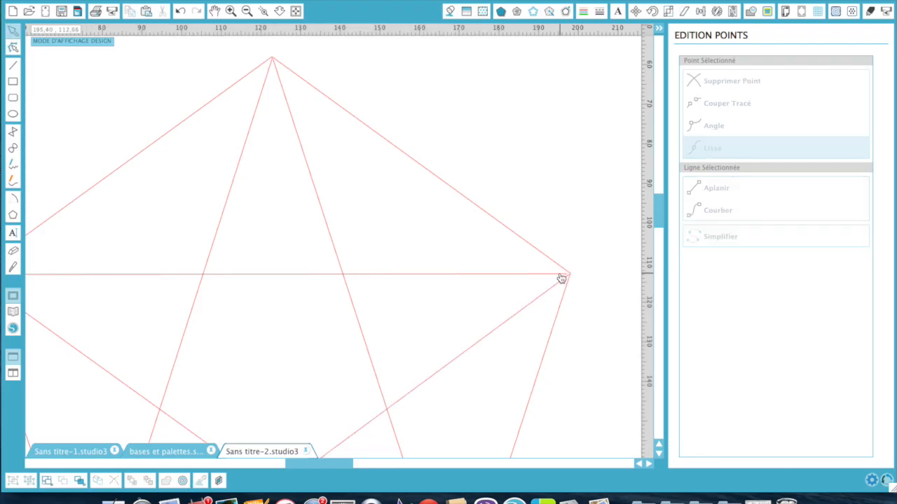
{"action": "left_click", "coordinate": [566, 276]}
{"action": "left_click", "coordinate": [567, 274]}
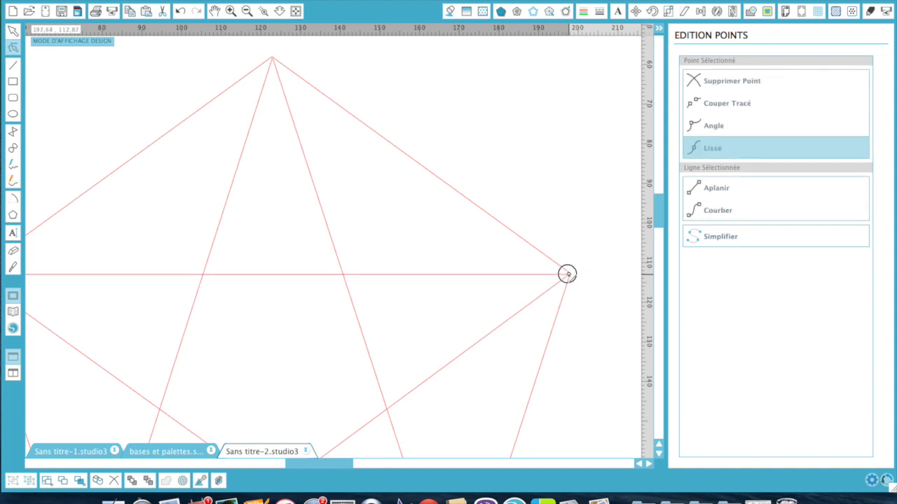
{"action": "scroll", "coordinate": [547, 367], "scroll_direction": "down", "scroll_amount": 8}
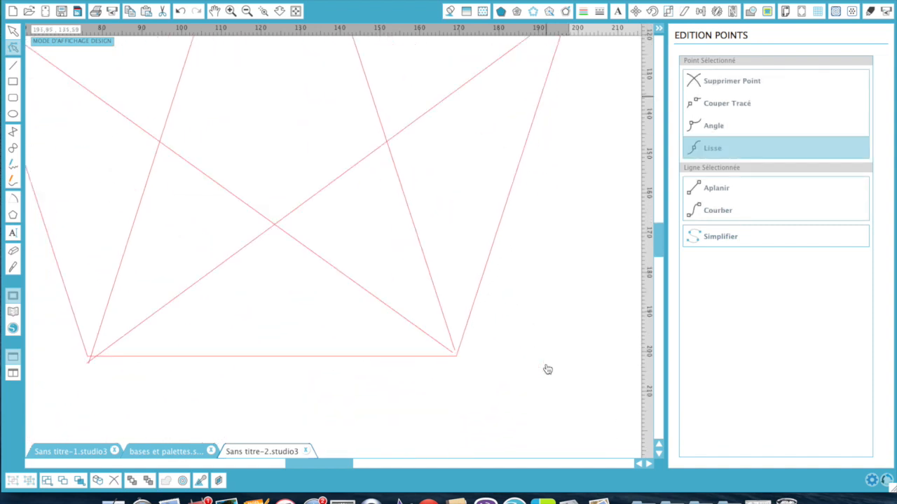
- Select the bottom line's right end point at the lower-right corner
{"action": "left_click", "coordinate": [437, 265]}
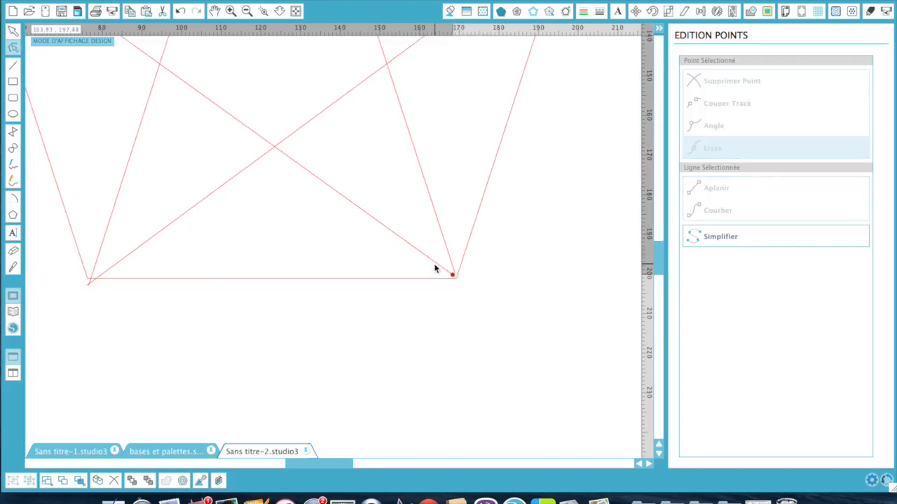
{"action": "left_click", "coordinate": [455, 277]}
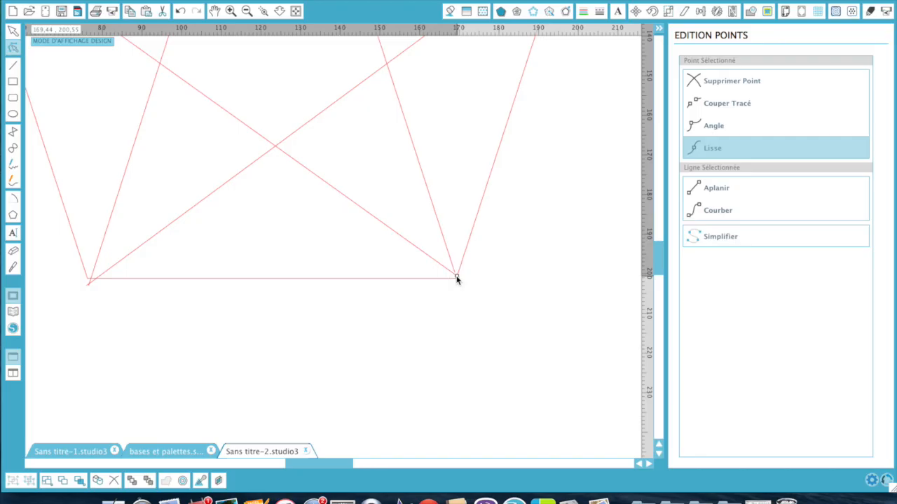
{"action": "left_click", "coordinate": [455, 270]}
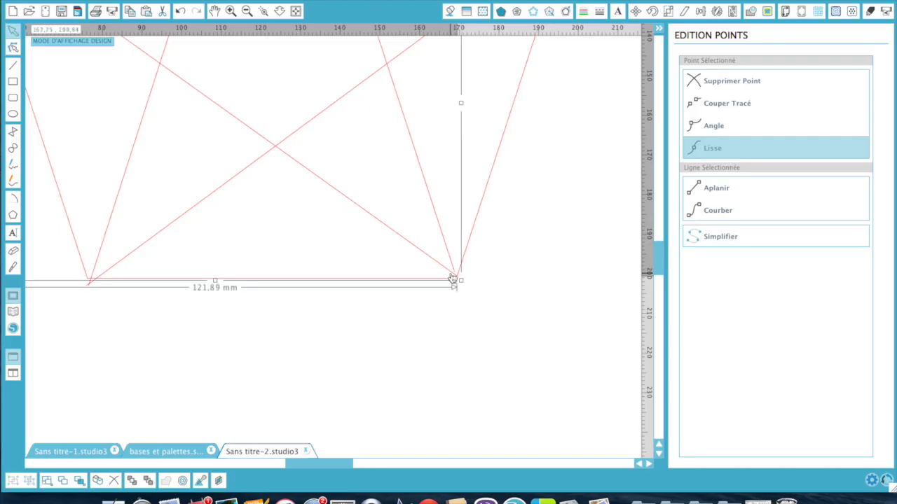
{"action": "double_click", "coordinate": [455, 273]}
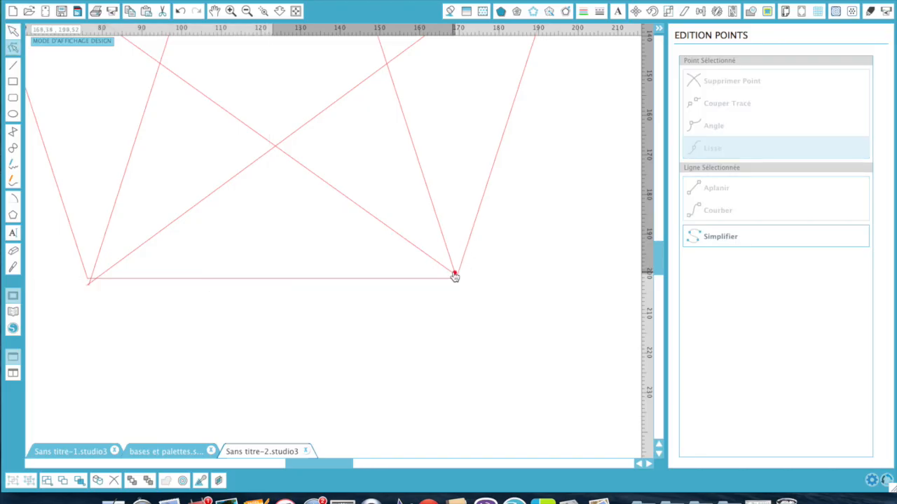
{"action": "left_click", "coordinate": [455, 273]}
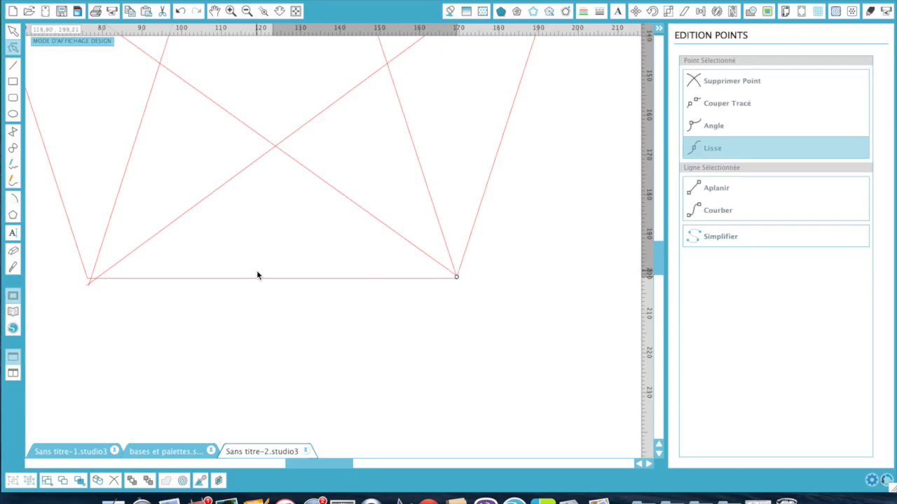
- Align the line end point exactly onto the pentagon's bottom-left corner
{"action": "left_click", "coordinate": [97, 267]}
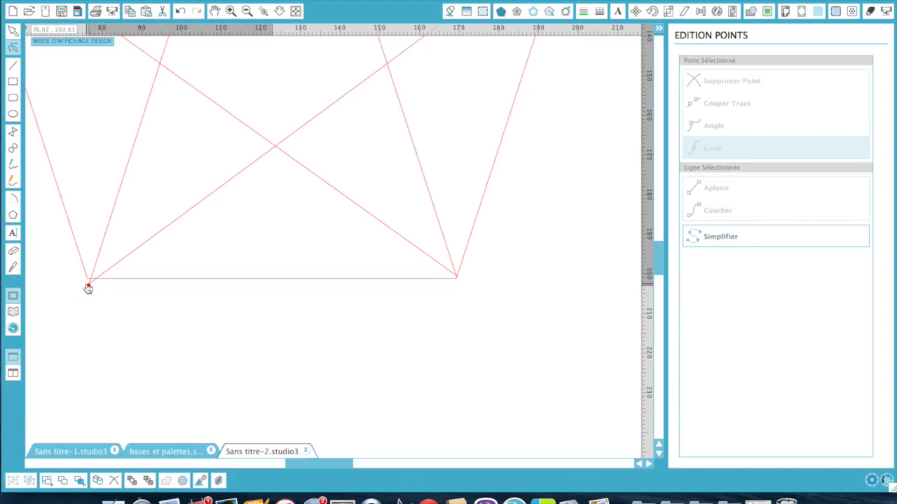
{"action": "left_click_drag", "start_coordinate": [88, 285], "coordinate": [86, 277]}
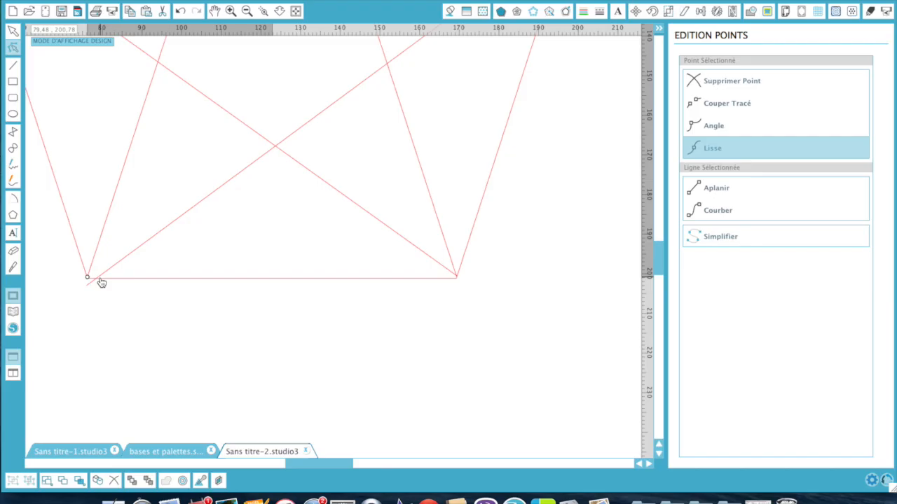
{"action": "left_click", "coordinate": [99, 276]}
{"action": "double_click", "coordinate": [88, 287]}
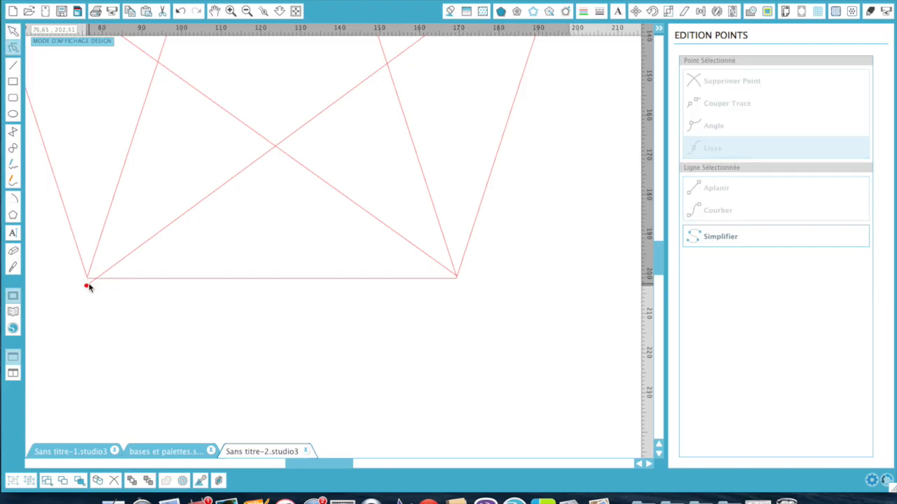
{"action": "left_click_drag", "start_coordinate": [89, 289], "coordinate": [89, 276]}
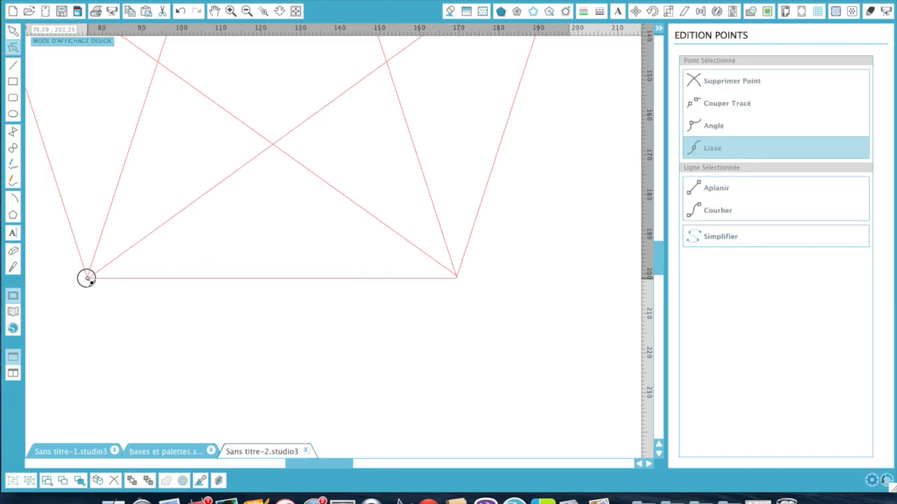
{"action": "left_click", "coordinate": [128, 313]}
- Delete the pentagon outline and select the remaining star, about 150.17 × 142.79 mm
{"action": "left_click", "coordinate": [296, 10]}
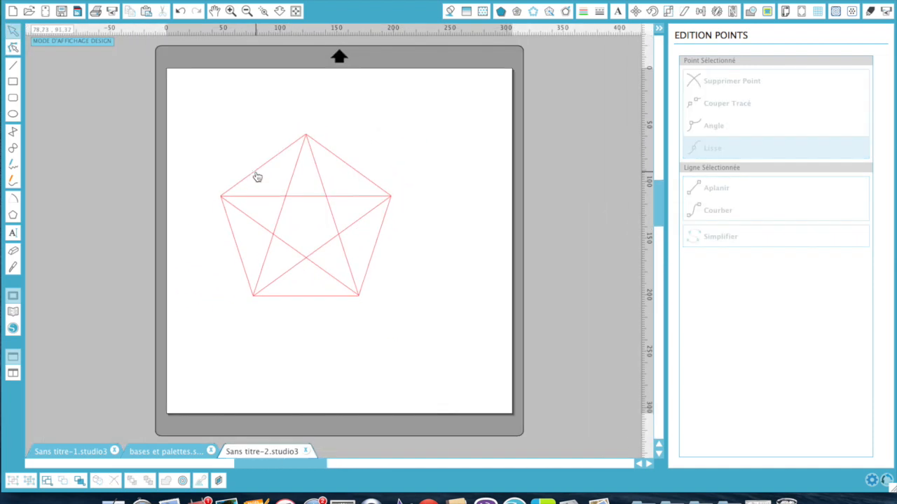
{"action": "left_click", "coordinate": [254, 174]}
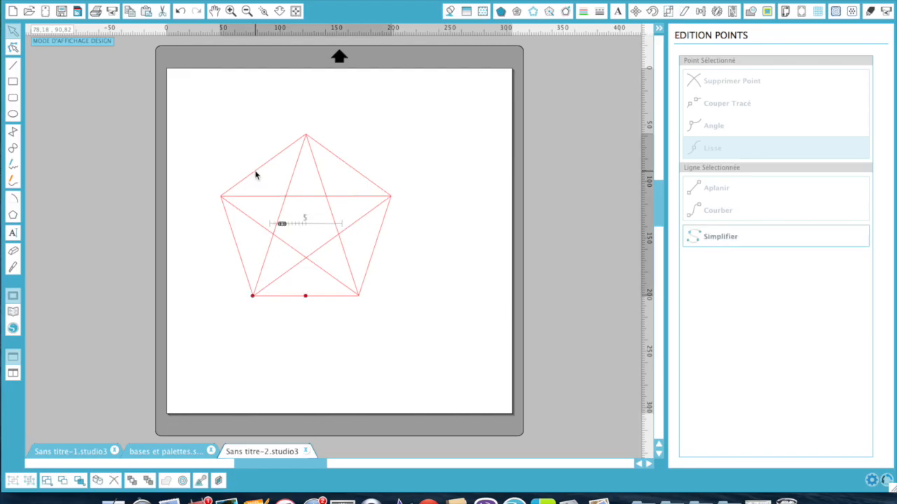
{"action": "key", "text": "Delete"}
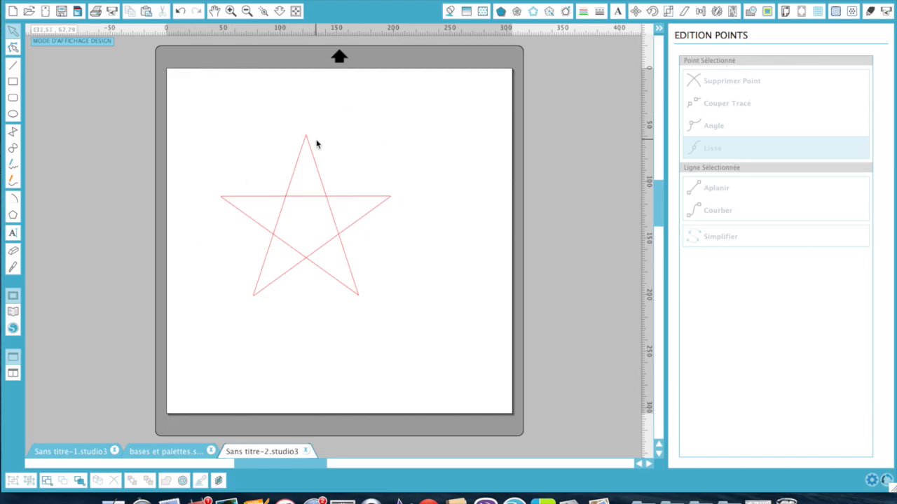
{"action": "left_click_drag", "start_coordinate": [183, 119], "coordinate": [437, 382]}
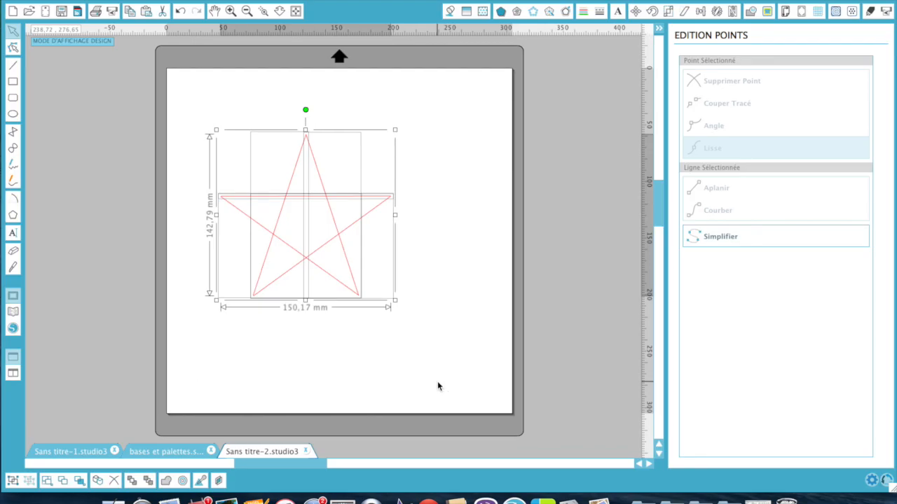
- Give the star an orange fill from the Trame Couleur fill-colour palette
{"action": "left_click", "coordinate": [449, 14]}
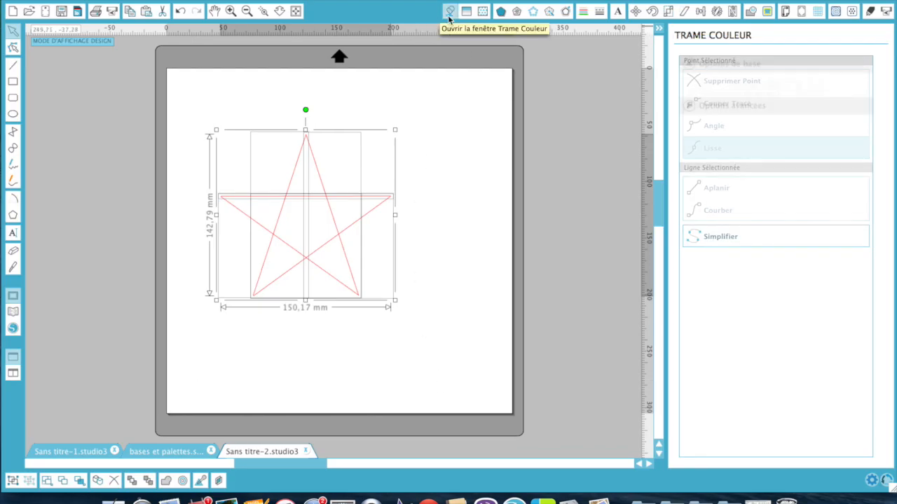
{"action": "left_click", "coordinate": [694, 110]}
{"action": "left_click", "coordinate": [727, 109]}
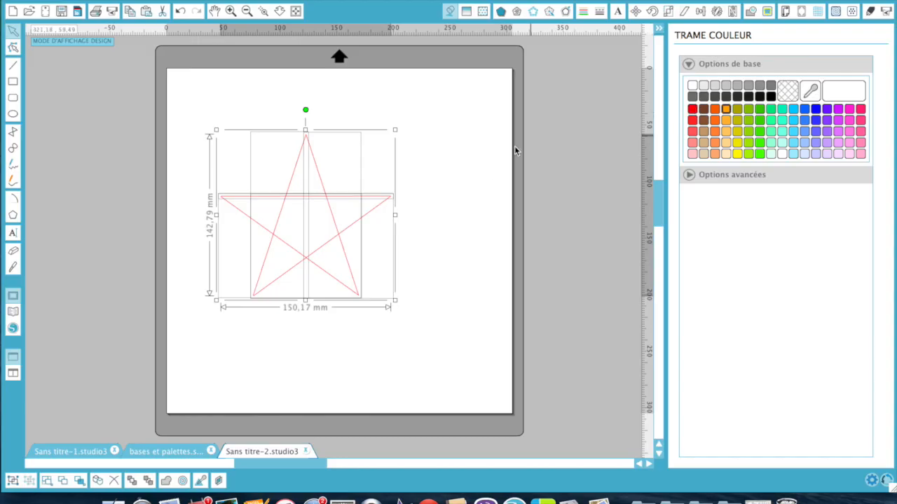
{"action": "left_click", "coordinate": [486, 178]}
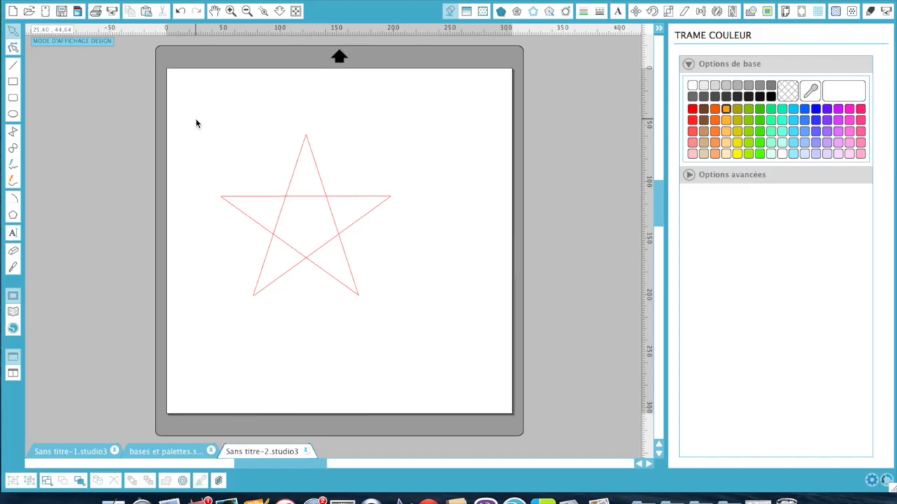
{"action": "key", "text": "z"}
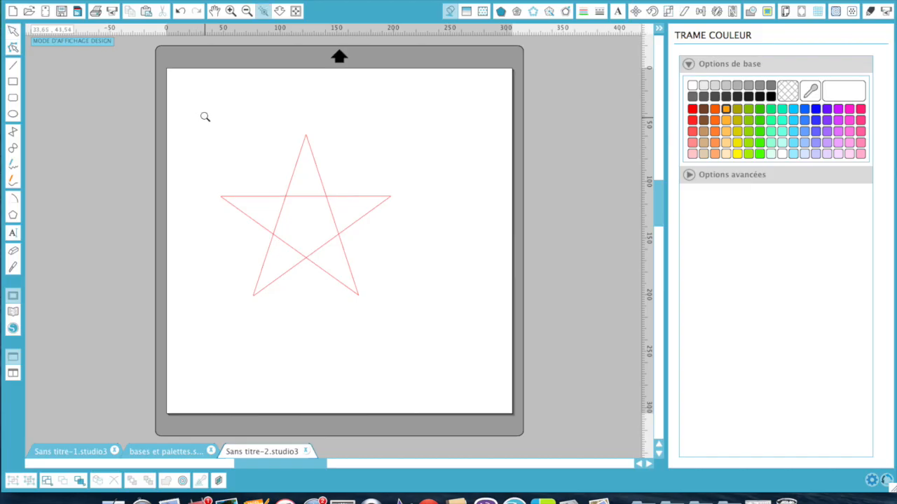
- Zoom in on the whole star and pick the Draw Lines (Tracer des lignes) tool
{"action": "left_click_drag", "start_coordinate": [203, 116], "coordinate": [420, 327]}
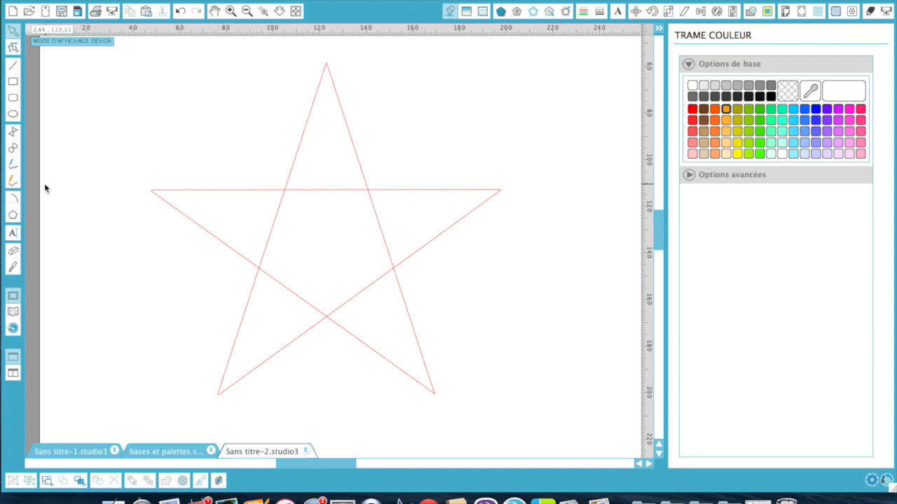
{"action": "left_click", "coordinate": [14, 132]}
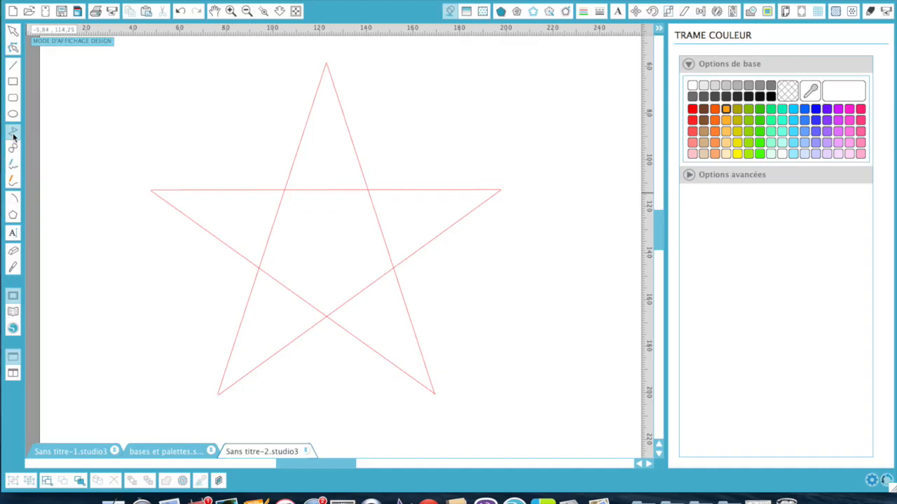
- Trace a closed path through the star's five tips and five inner corners, ending at the top
{"action": "left_click", "coordinate": [326, 62]}
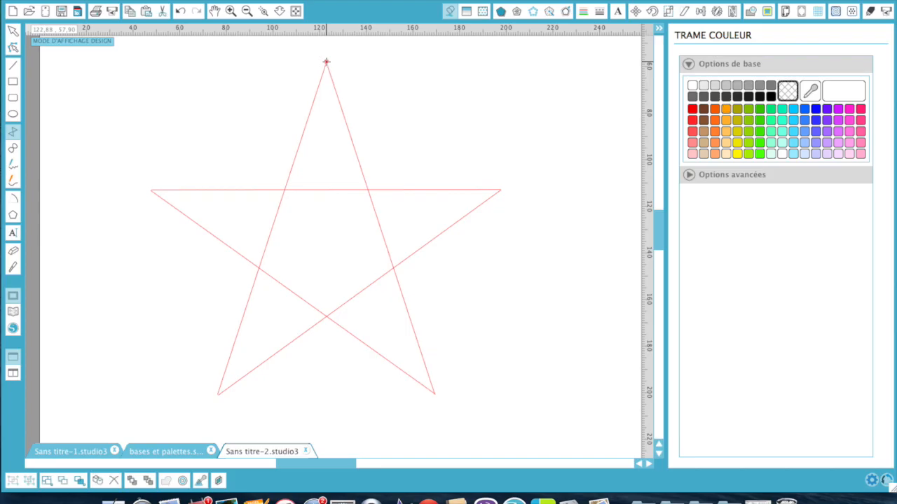
{"action": "left_click", "coordinate": [285, 191]}
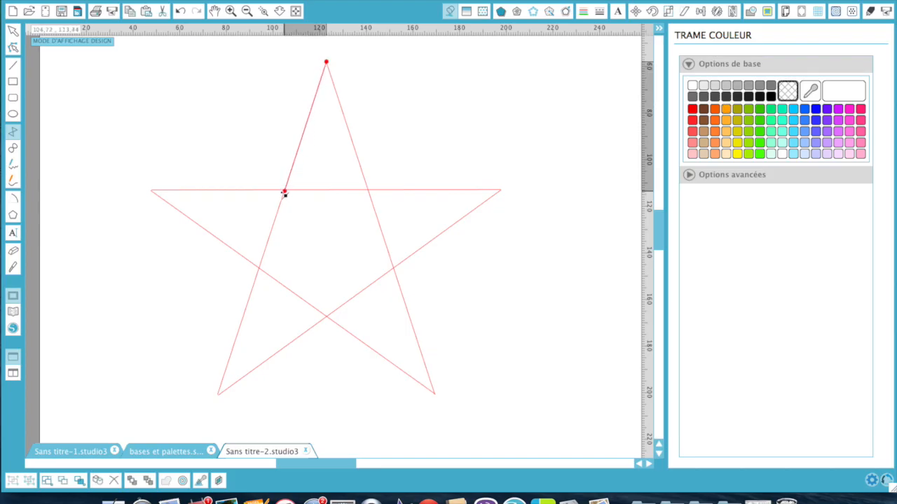
{"action": "left_click", "coordinate": [152, 189]}
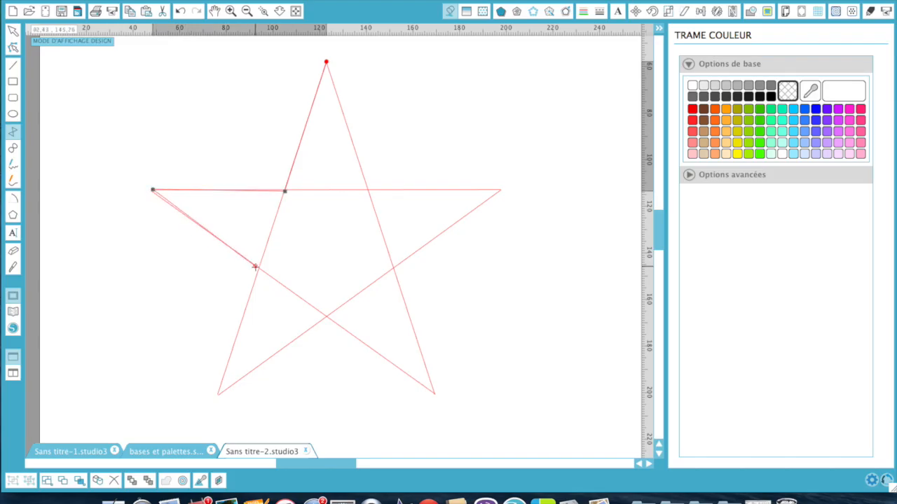
{"action": "left_click", "coordinate": [257, 267]}
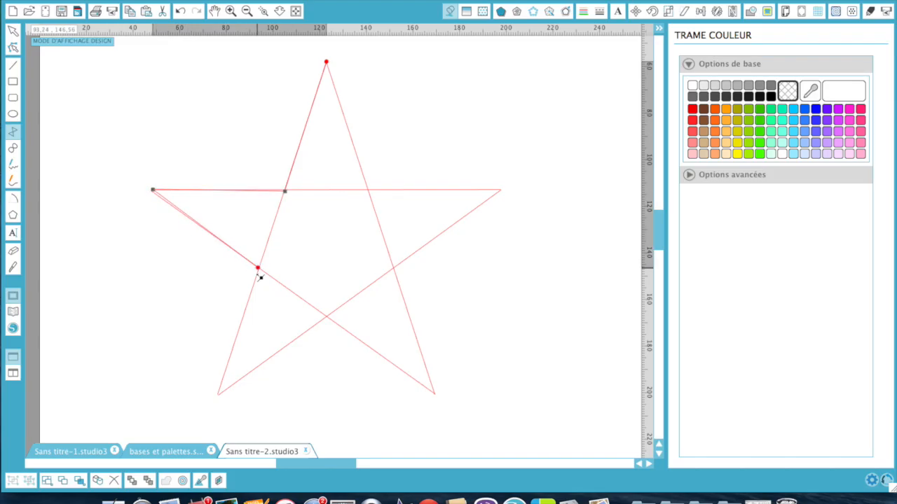
{"action": "left_click", "coordinate": [218, 395]}
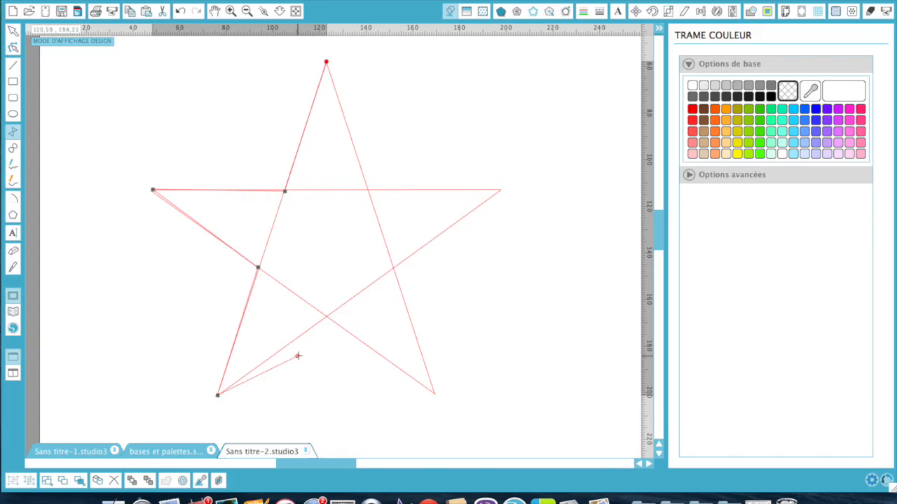
{"action": "left_click", "coordinate": [327, 319]}
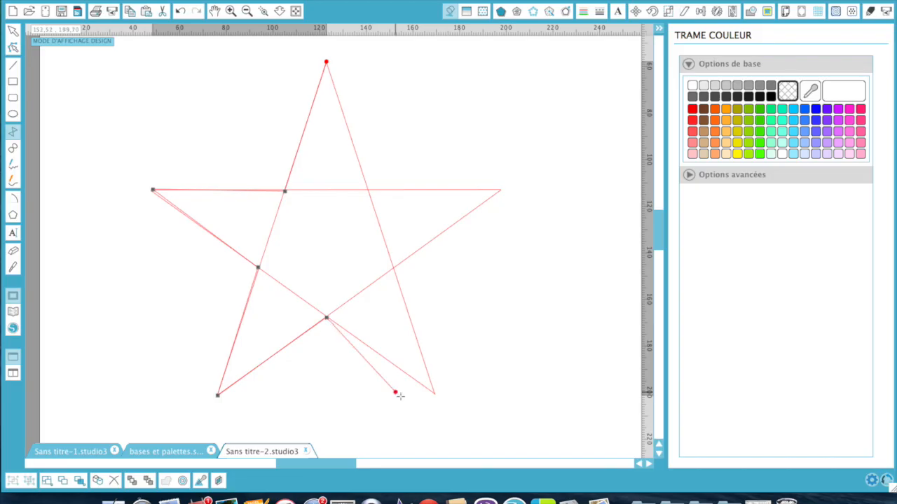
{"action": "left_click", "coordinate": [434, 393]}
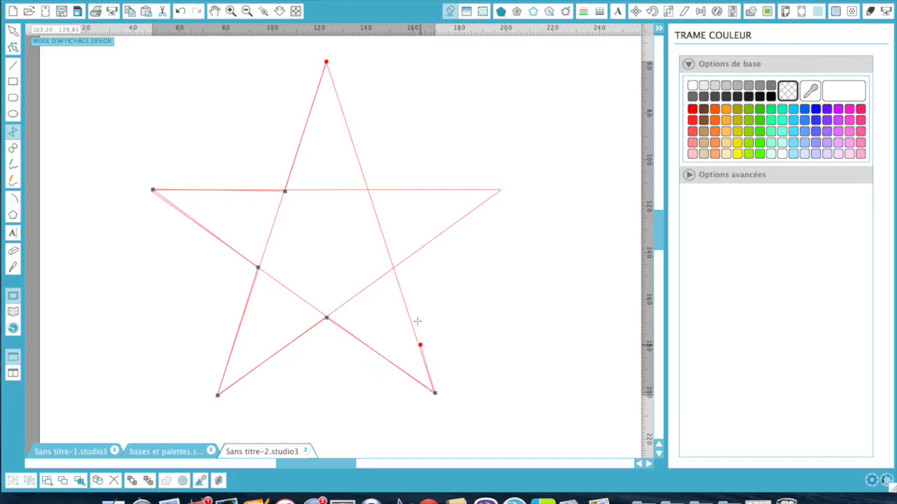
{"action": "left_click", "coordinate": [393, 269]}
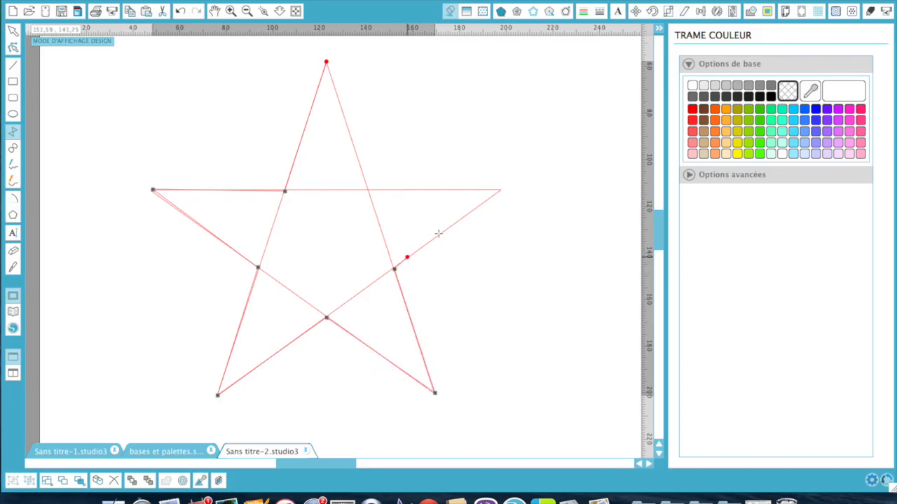
{"action": "left_click", "coordinate": [499, 191]}
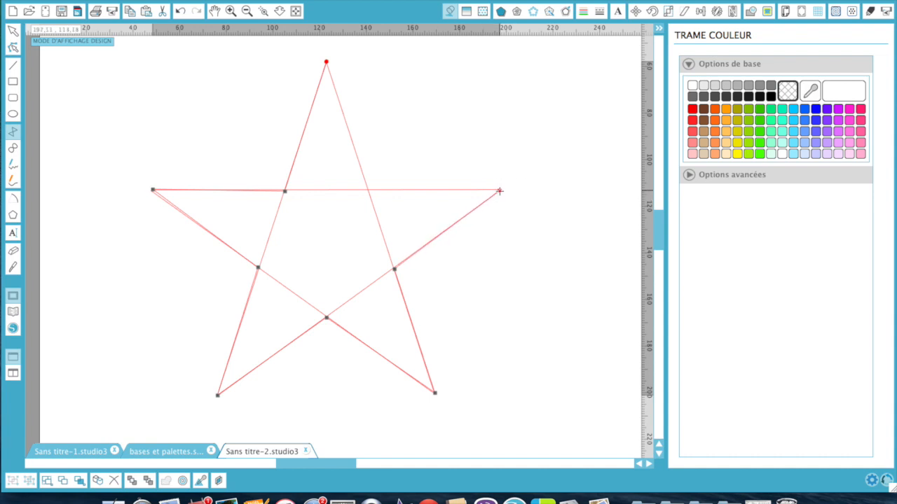
{"action": "left_click", "coordinate": [368, 189]}
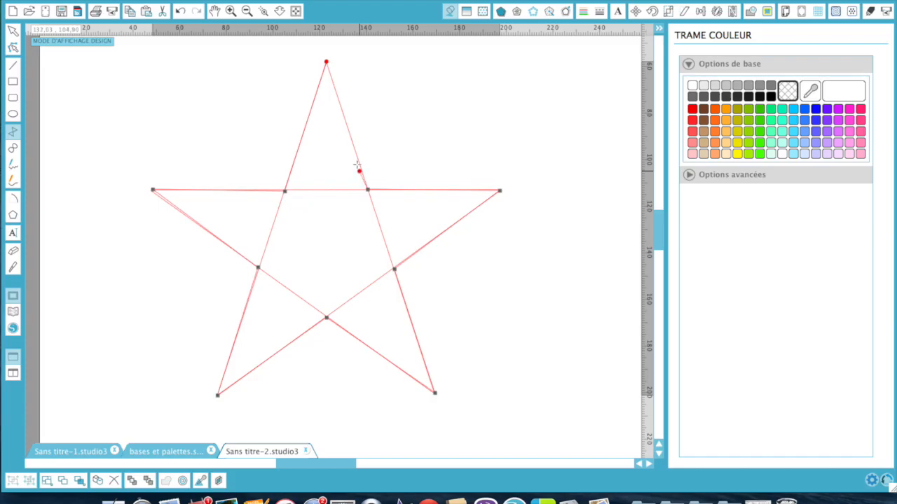
{"action": "left_click", "coordinate": [326, 62]}
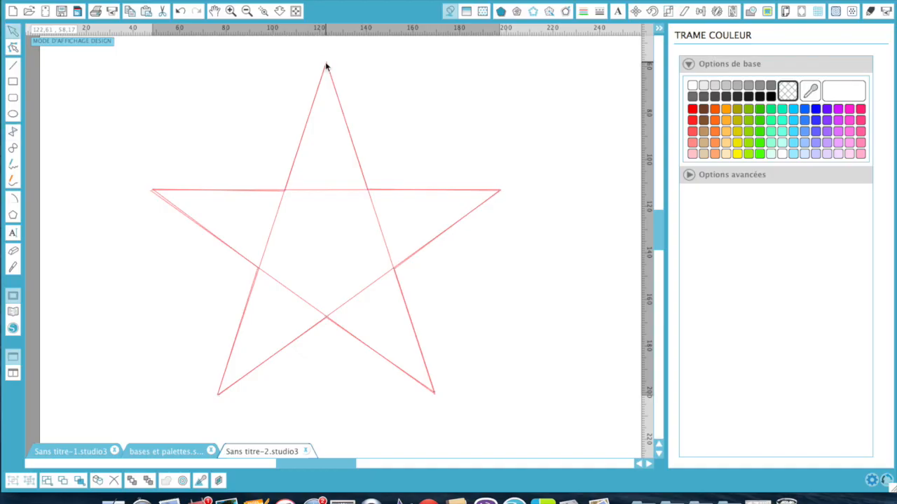
{"action": "left_click", "coordinate": [314, 190]}
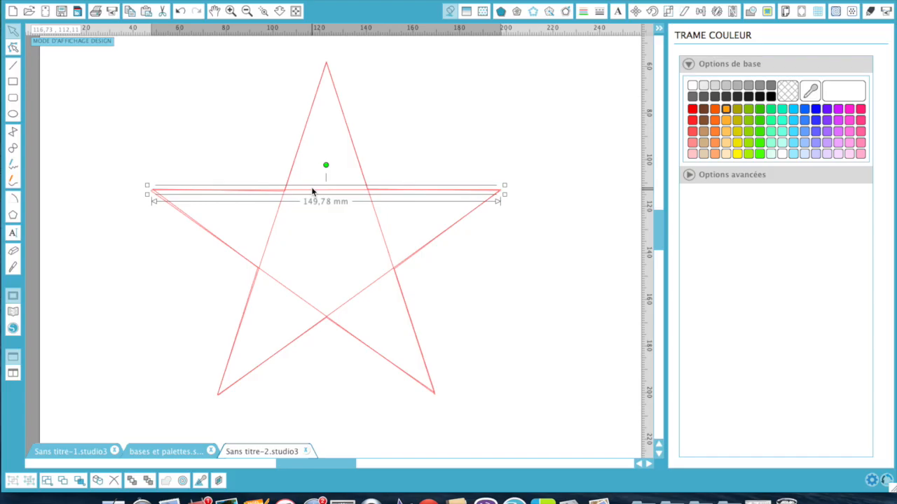
- Select the star lines and set their line colour to dark blue in Couleur Trait
{"action": "left_click", "coordinate": [273, 284], "text": "shift"}
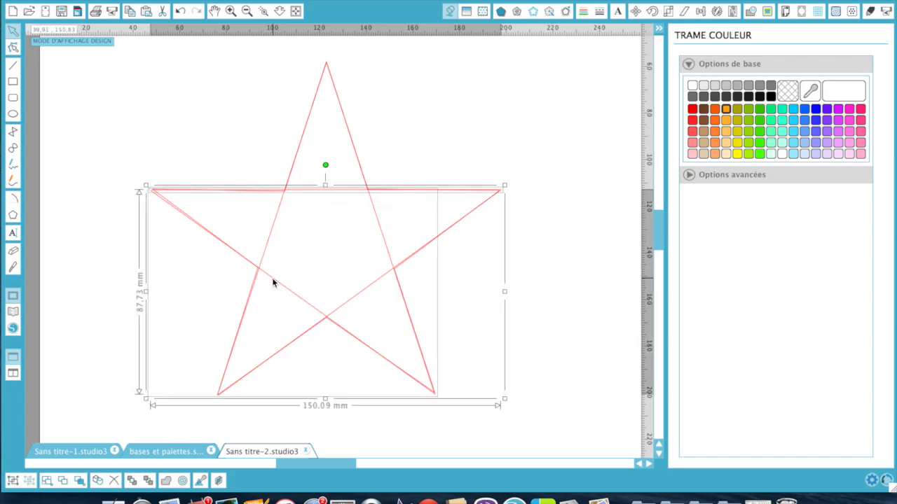
{"action": "left_click", "coordinate": [268, 241], "text": "shift"}
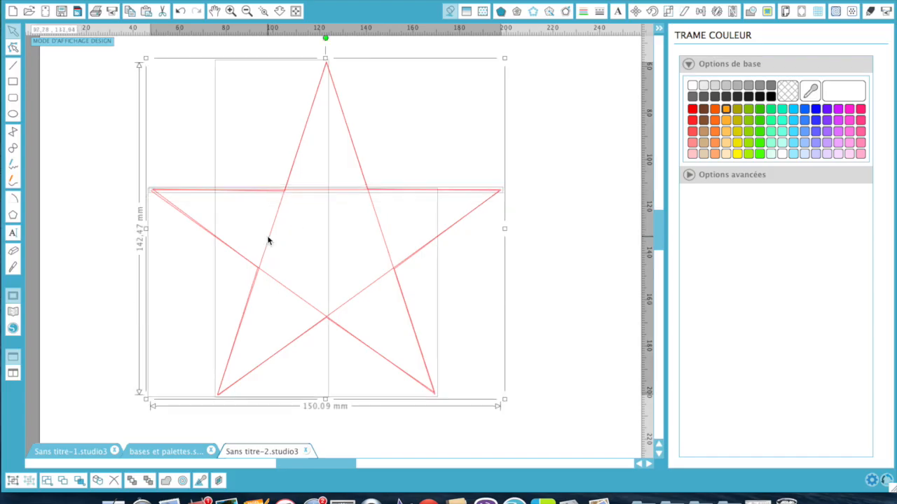
{"action": "left_click", "coordinate": [386, 242], "text": "shift"}
{"action": "left_click", "coordinate": [368, 289], "text": "shift"}
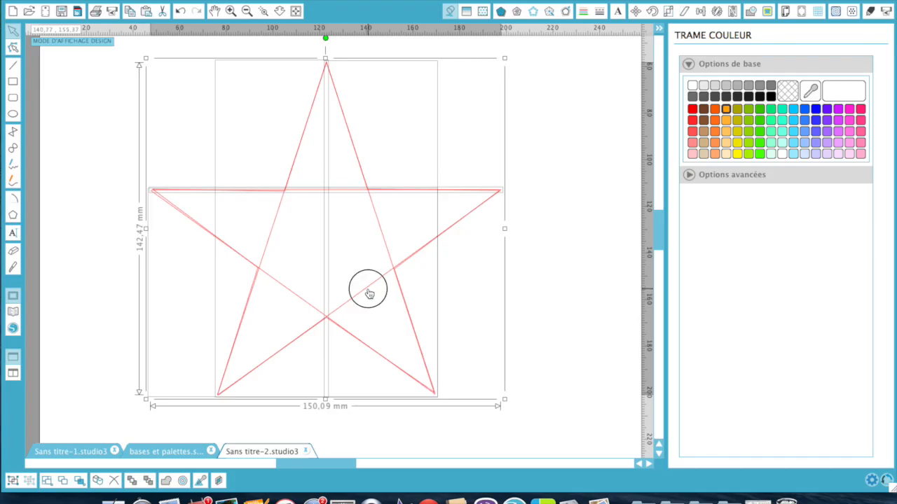
{"action": "left_click", "coordinate": [362, 291], "text": "shift"}
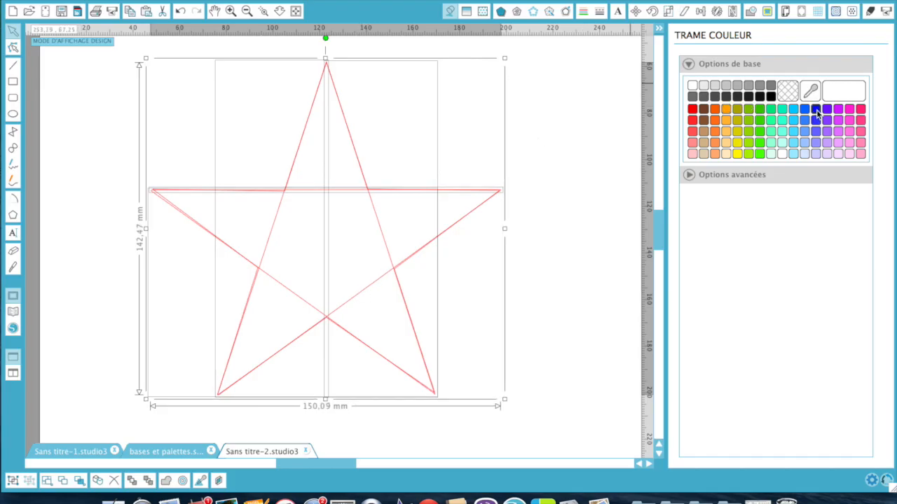
{"action": "left_click", "coordinate": [582, 11]}
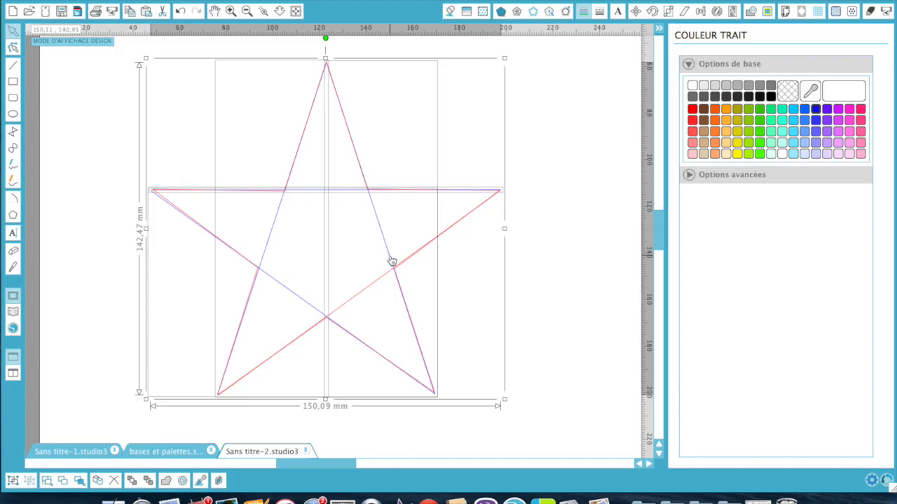
{"action": "left_click", "coordinate": [363, 292]}
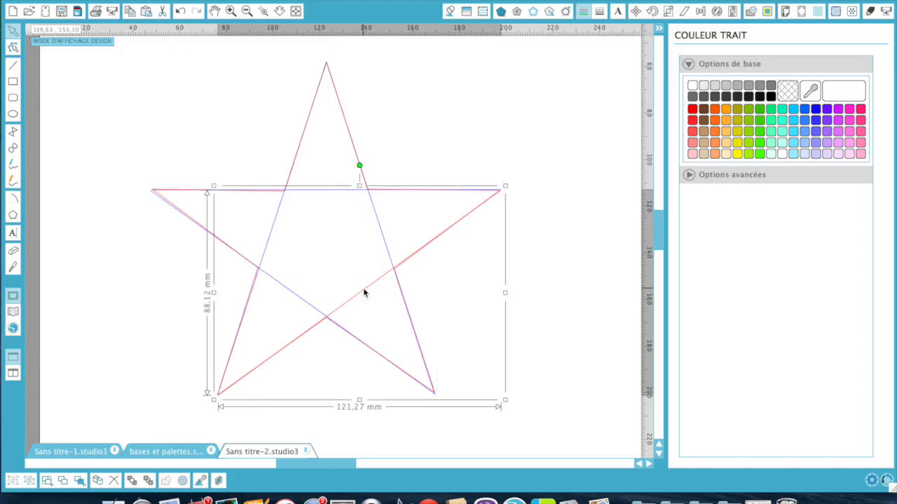
{"action": "left_click", "coordinate": [815, 110]}
{"action": "left_click", "coordinate": [562, 122]}
- Zoom in on the star and drag the red outline's left and right inner corners onto the blue lines
{"action": "key", "text": "z"}
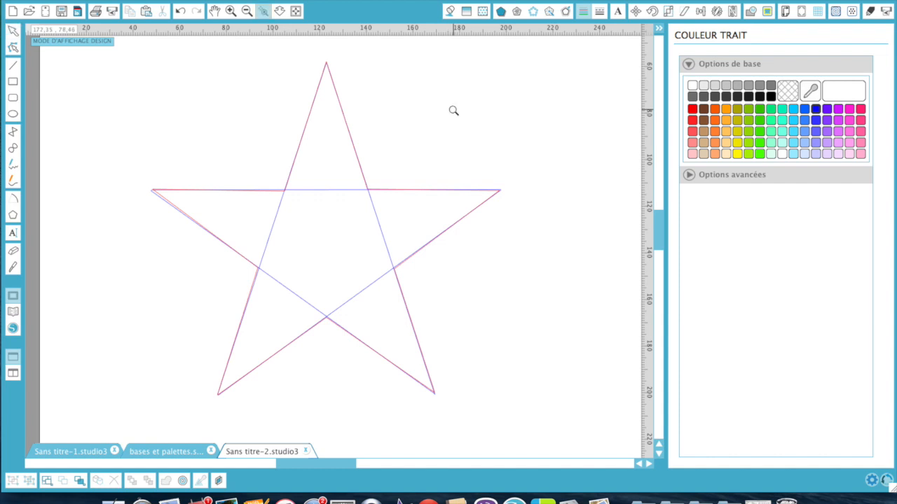
{"action": "left_click_drag", "start_coordinate": [243, 50], "coordinate": [429, 165]}
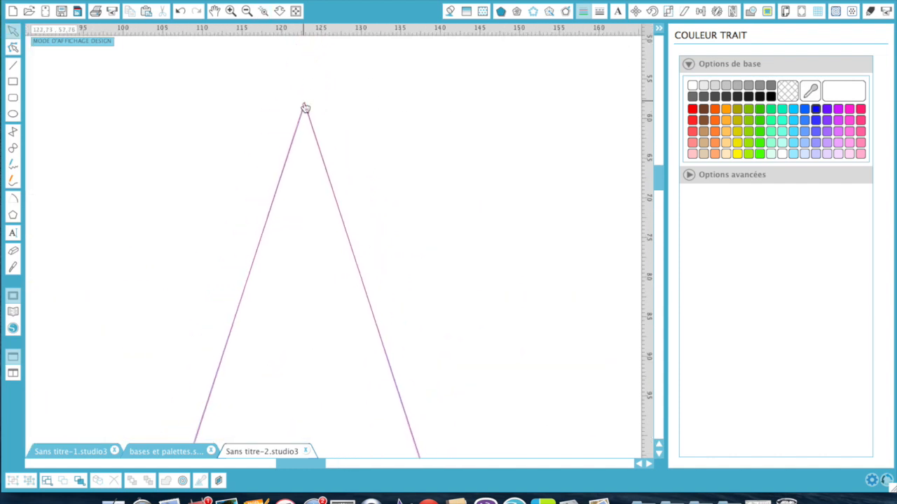
{"action": "left_click_drag", "start_coordinate": [306, 106], "coordinate": [306, 107]}
{"action": "scroll", "coordinate": [234, 290], "scroll_direction": "down", "scroll_amount": 5}
{"action": "scroll", "coordinate": [234, 290], "scroll_direction": "down", "scroll_amount": 3}
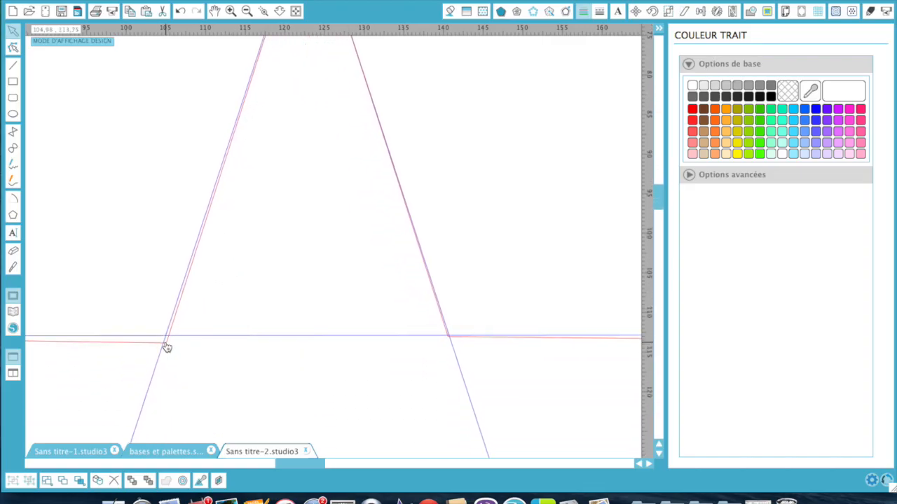
{"action": "double_click", "coordinate": [167, 345]}
{"action": "left_click_drag", "start_coordinate": [166, 343], "coordinate": [166, 336]}
{"action": "left_click_drag", "start_coordinate": [449, 336], "coordinate": [448, 336]}
- Snap the red outline's right, bottom and left corner points onto the blue star's intersections
{"action": "scroll", "coordinate": [264, 397], "scroll_direction": "down", "scroll_amount": 10}
{"action": "scroll", "coordinate": [250, 401], "scroll_direction": "down", "scroll_amount": 2}
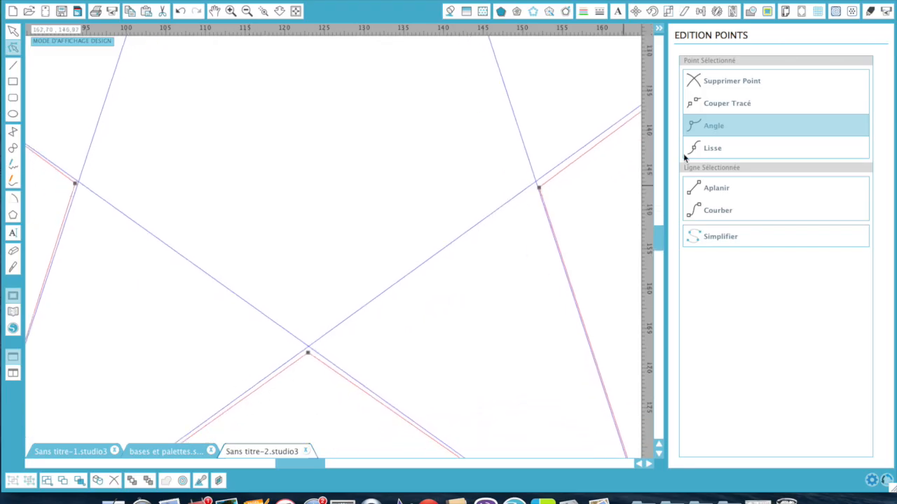
{"action": "left_click_drag", "start_coordinate": [540, 190], "coordinate": [536, 182]}
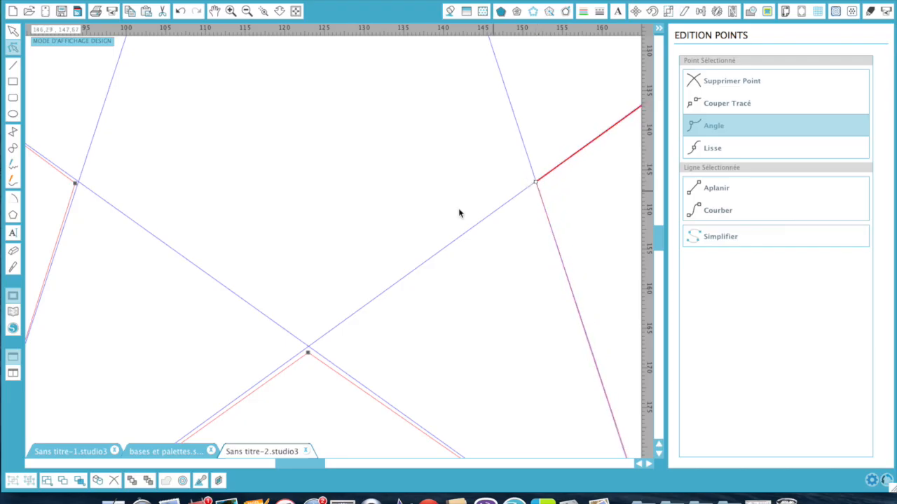
{"action": "left_click_drag", "start_coordinate": [307, 353], "coordinate": [309, 347]}
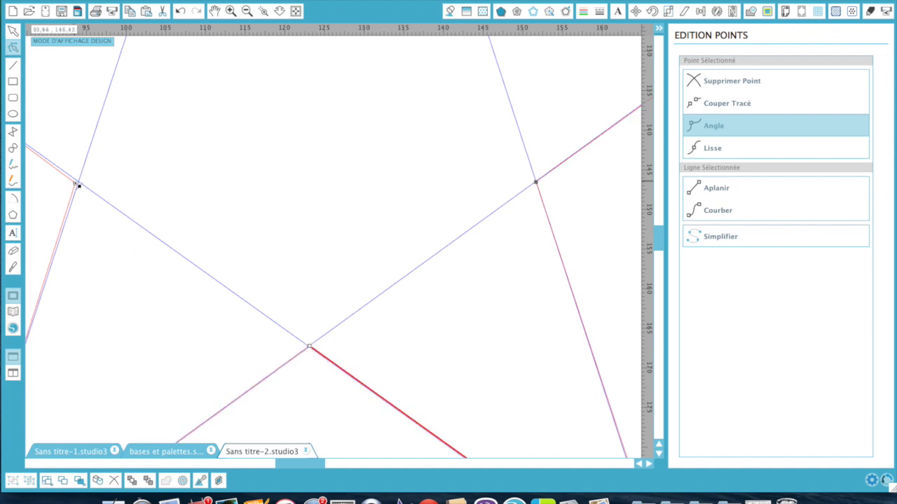
{"action": "left_click_drag", "start_coordinate": [77, 185], "coordinate": [78, 180]}
- Zoom out to see more of the star and select the red outline's upper-left tip
{"action": "scroll", "coordinate": [78, 180], "scroll_direction": "left", "scroll_amount": 5}
{"action": "scroll", "coordinate": [78, 180], "scroll_direction": "up", "scroll_amount": 3}
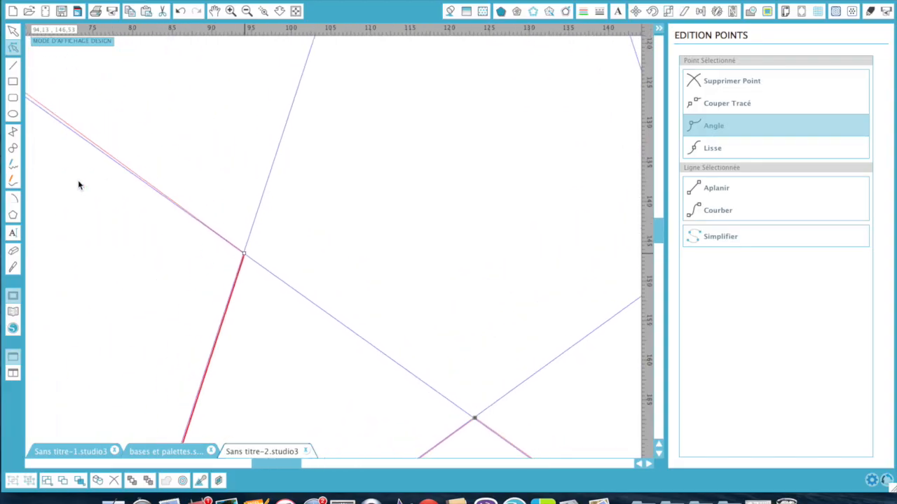
{"action": "scroll", "coordinate": [79, 182], "scroll_direction": "left", "scroll_amount": 2}
{"action": "scroll", "coordinate": [79, 182], "scroll_direction": "up", "scroll_amount": 2}
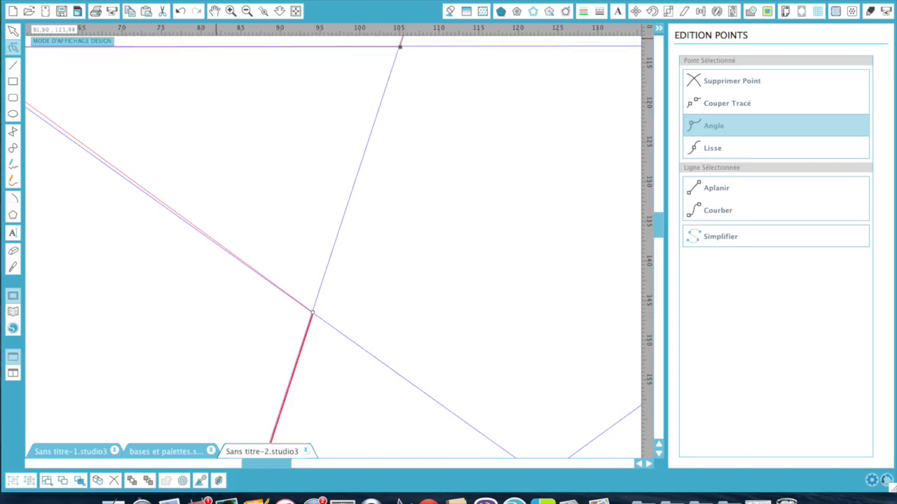
{"action": "left_click", "coordinate": [246, 11]}
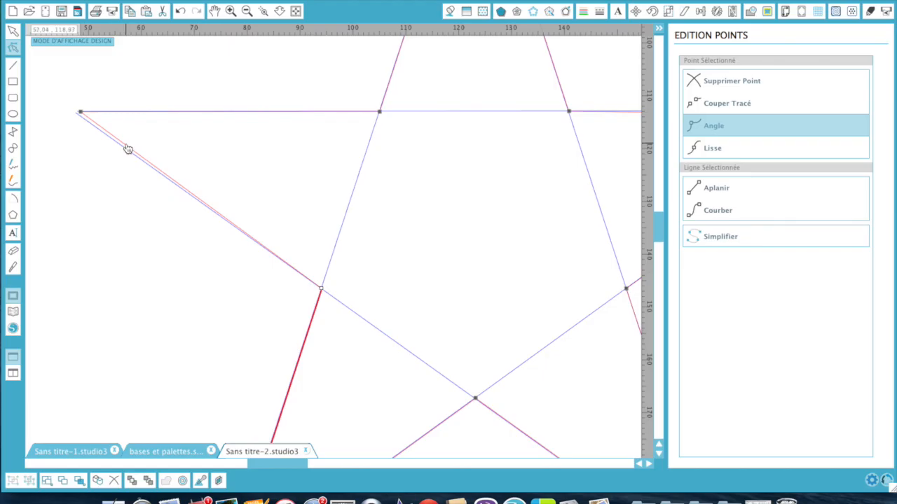
{"action": "left_click", "coordinate": [81, 112]}
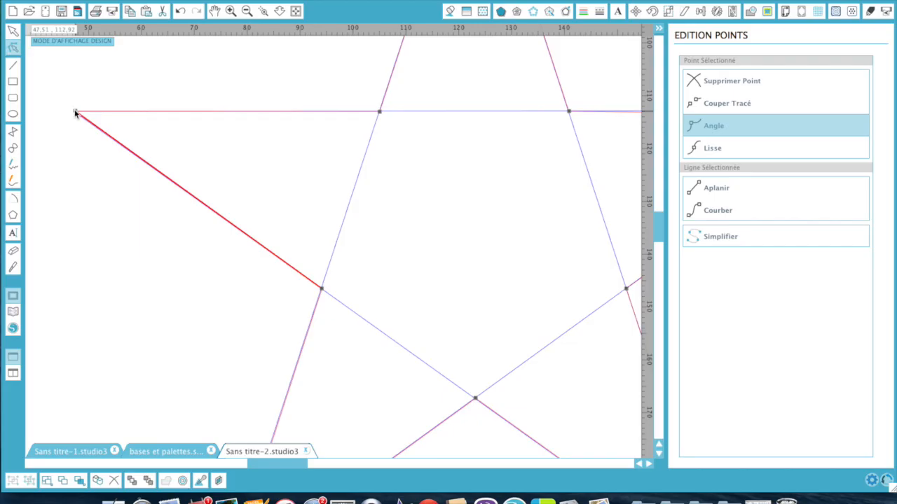
- Drag the red star down below the blue star and fit the whole page in view
{"action": "scroll", "coordinate": [164, 299], "scroll_direction": "down", "scroll_amount": 5}
{"action": "scroll", "coordinate": [164, 299], "scroll_direction": "down", "scroll_amount": 2}
{"action": "scroll", "coordinate": [164, 299], "scroll_direction": "right", "scroll_amount": 1}
{"action": "scroll", "coordinate": [164, 299], "scroll_direction": "down", "scroll_amount": 2}
{"action": "scroll", "coordinate": [164, 299], "scroll_direction": "down", "scroll_amount": 1}
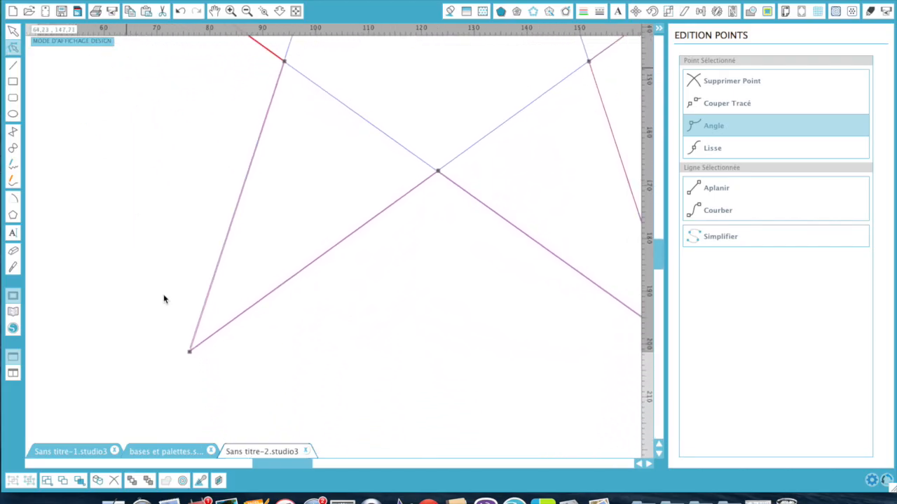
{"action": "scroll", "coordinate": [164, 299], "scroll_direction": "right", "scroll_amount": 3}
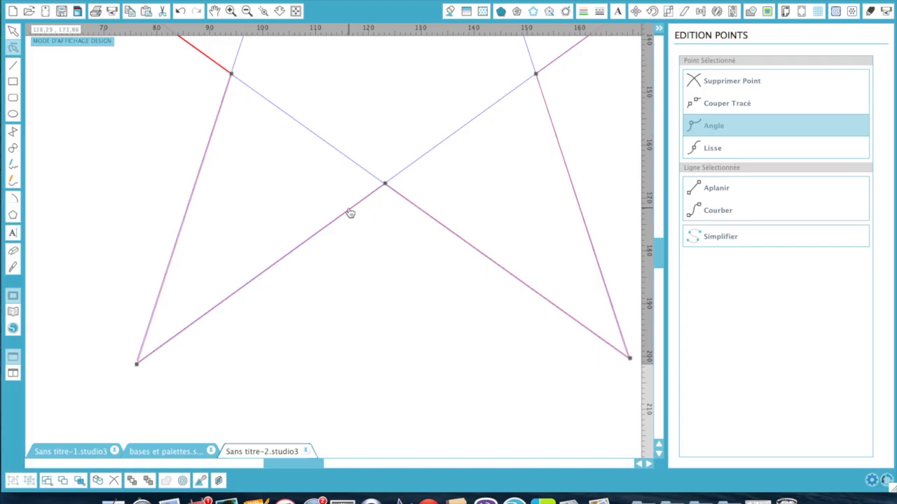
{"action": "left_click_drag", "start_coordinate": [350, 213], "coordinate": [334, 503]}
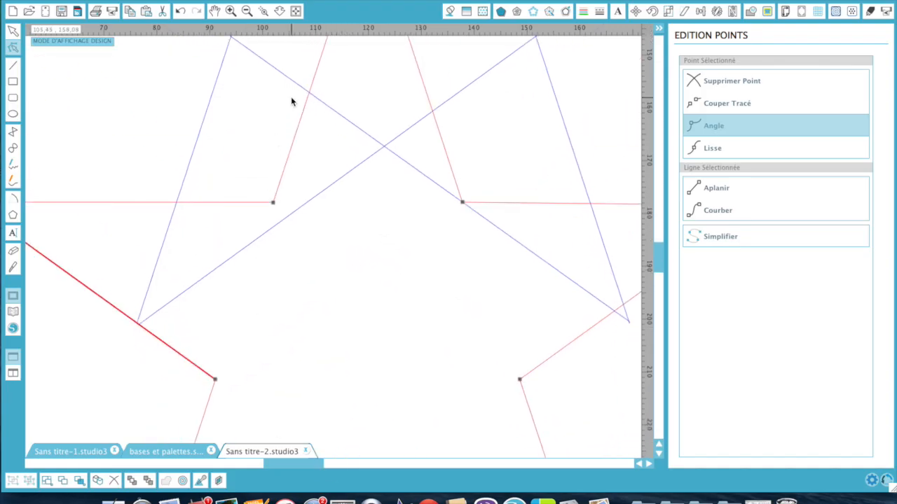
{"action": "left_click", "coordinate": [295, 11]}
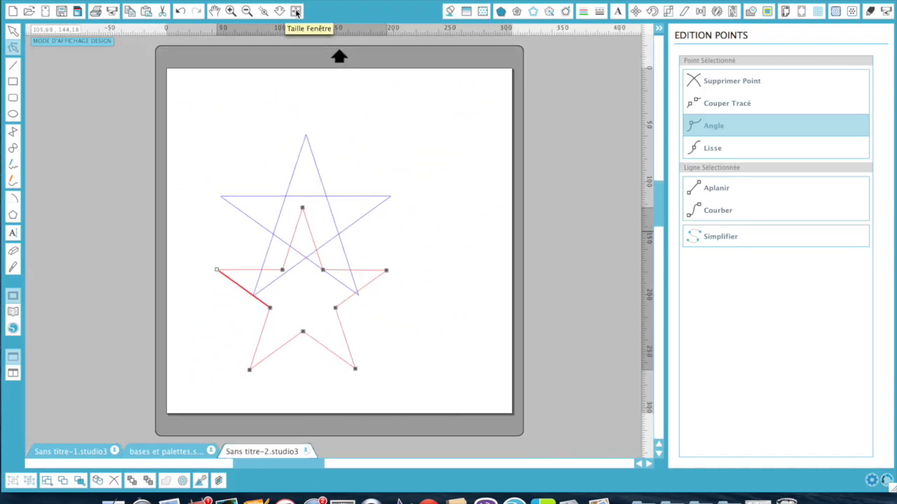
- Set the red star aside, delete the blue star, then return the red star to the mat
{"action": "left_click", "coordinate": [243, 270]}
{"action": "left_click", "coordinate": [217, 306]}
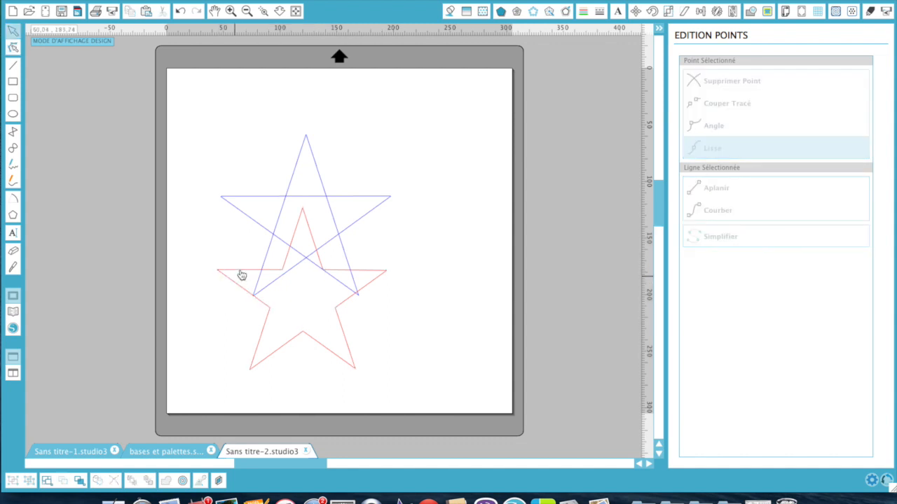
{"action": "left_click_drag", "start_coordinate": [244, 275], "coordinate": [531, 223]}
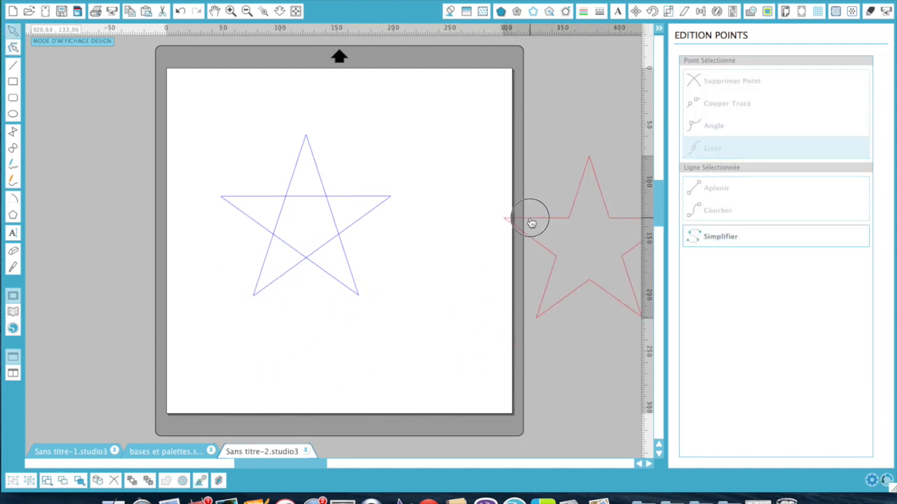
{"action": "left_click_drag", "start_coordinate": [238, 157], "coordinate": [378, 326]}
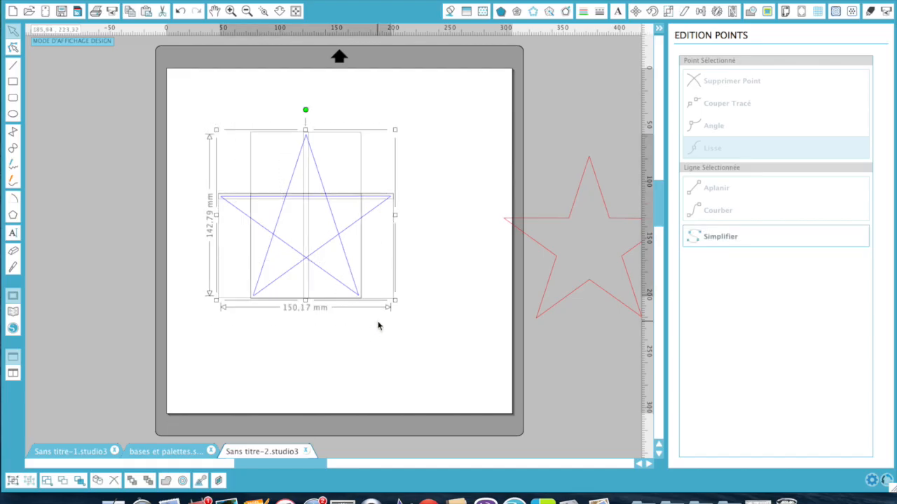
{"action": "key", "text": "Delete"}
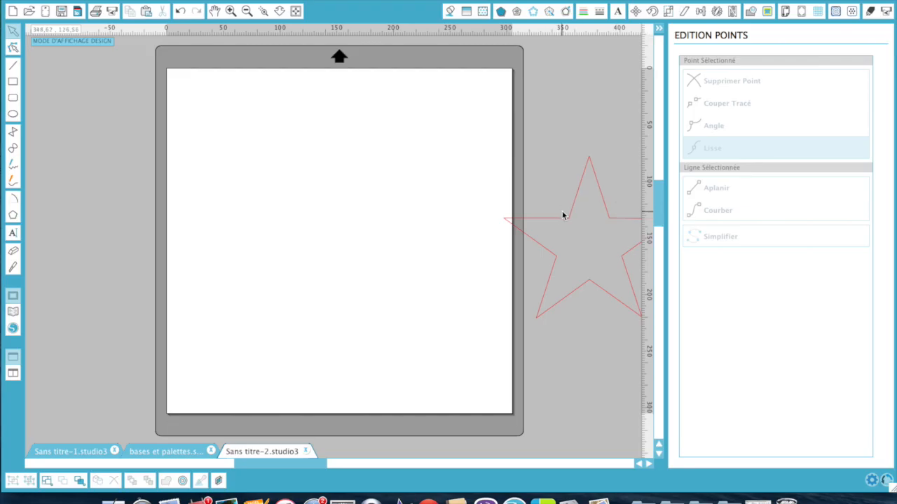
{"action": "left_click_drag", "start_coordinate": [564, 216], "coordinate": [264, 166]}
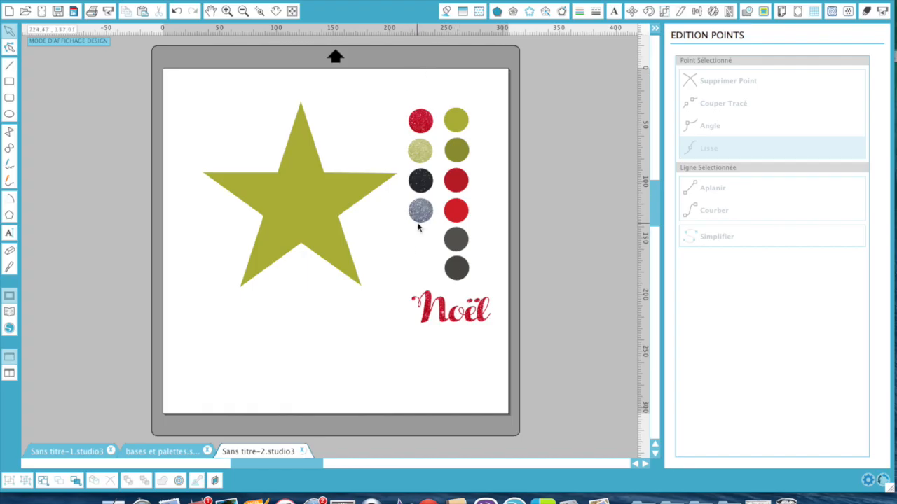
- Select the olive-green star, about 171.62 × 164.11 mm
{"action": "left_click", "coordinate": [339, 199]}
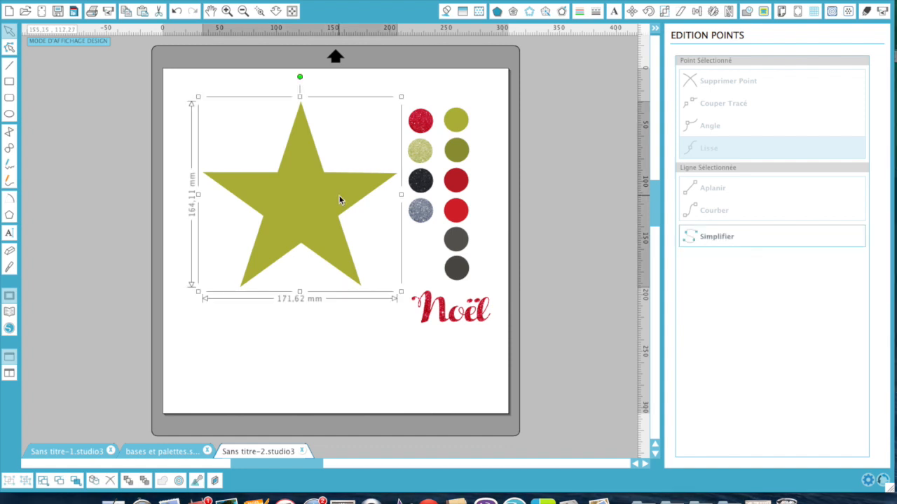
{"action": "key", "text": "i"}
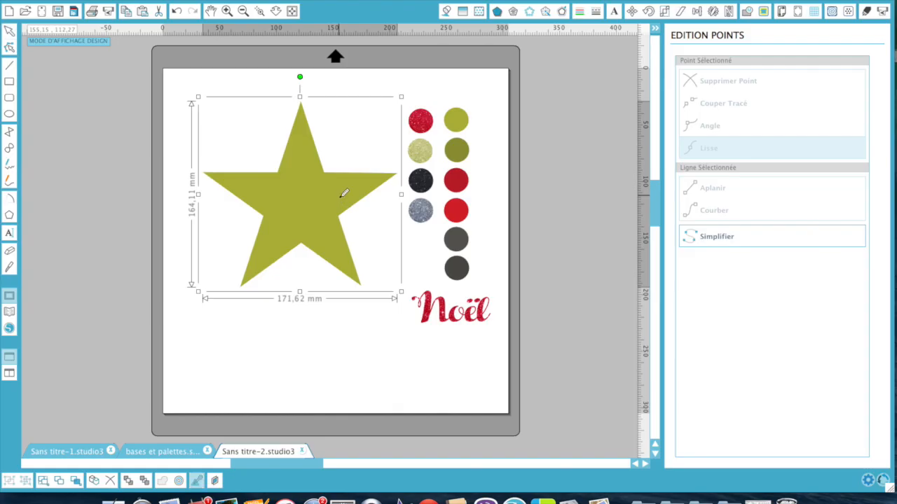
{"action": "left_click", "coordinate": [423, 119]}
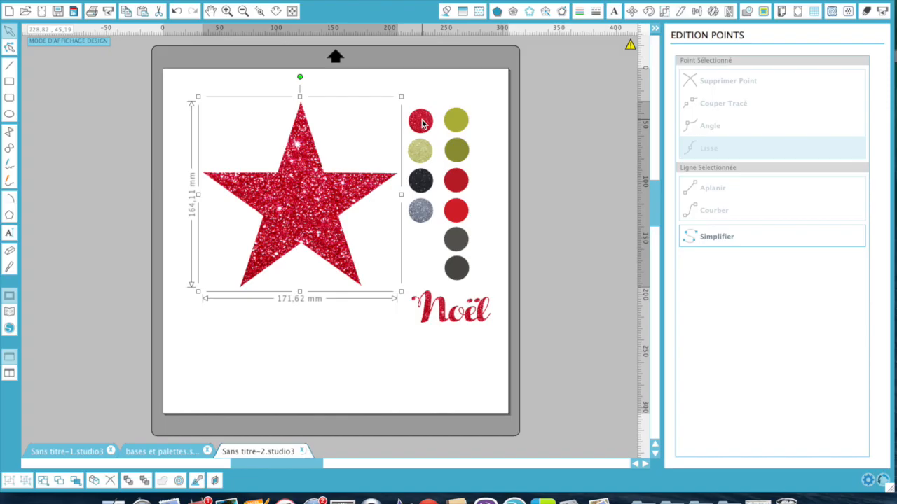
{"action": "left_click", "coordinate": [320, 348]}
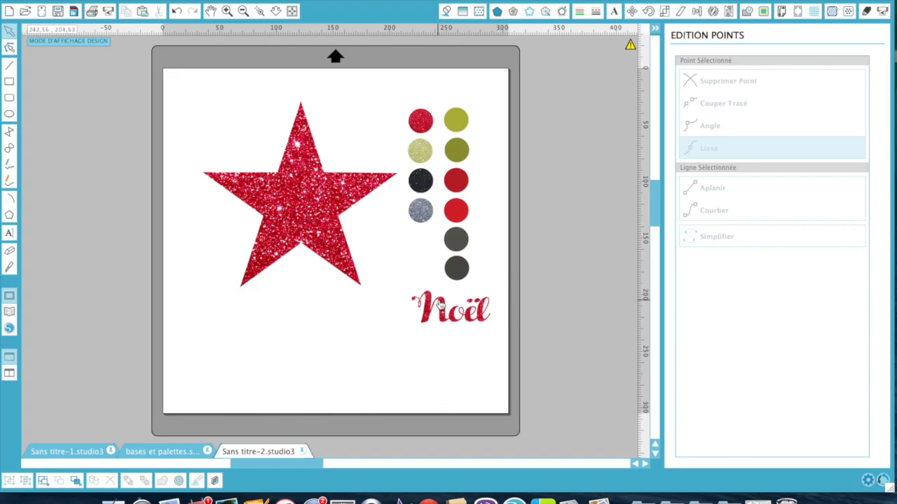
{"action": "left_click_drag", "start_coordinate": [442, 304], "coordinate": [312, 323]}
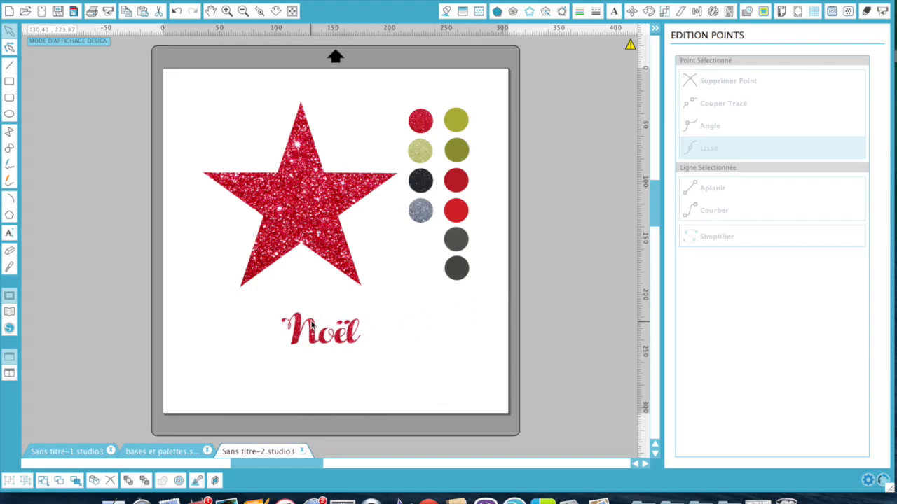
{"action": "left_click", "coordinate": [175, 18]}
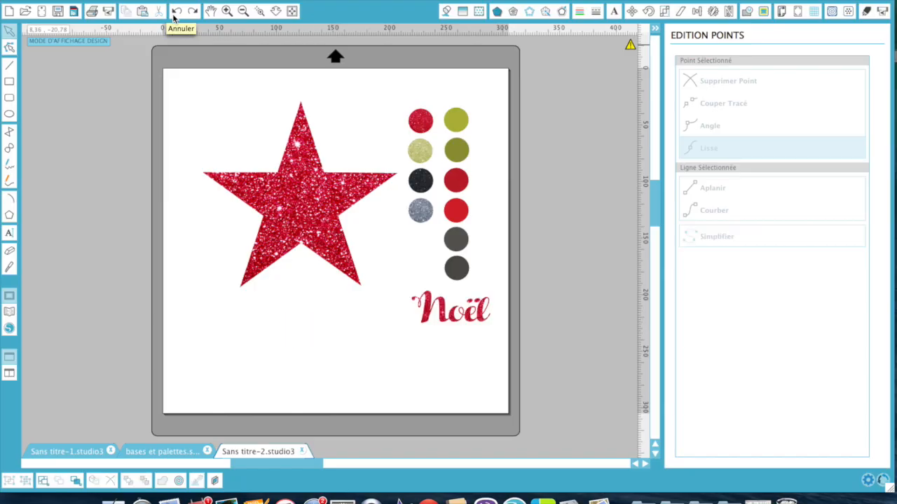
{"action": "left_click", "coordinate": [174, 18]}
{"action": "left_click", "coordinate": [175, 18]}
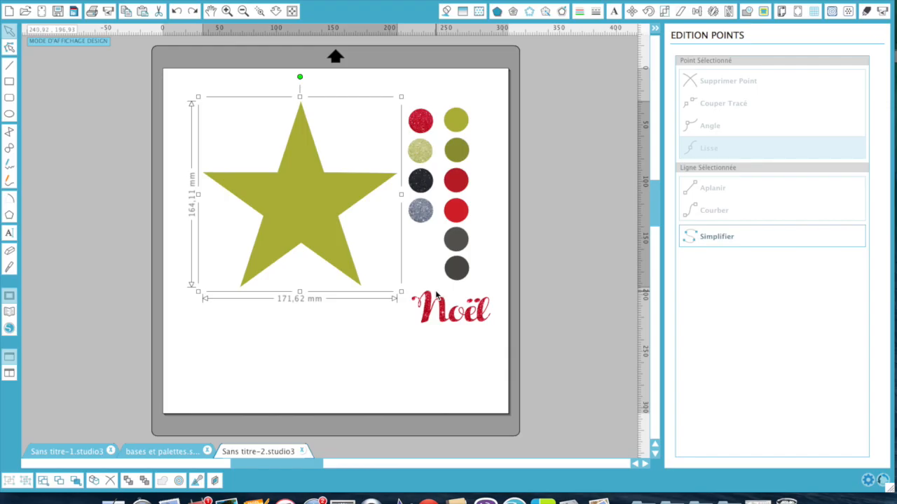
- Position the glittery red Noël text centred in the upper part of the olive star
{"action": "left_click_drag", "start_coordinate": [439, 302], "coordinate": [288, 187]}
{"action": "key", "text": "Escape"}
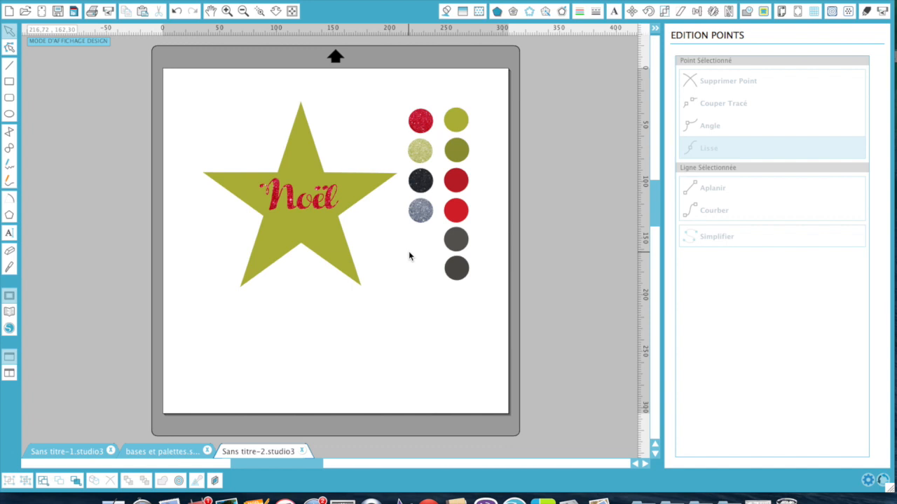